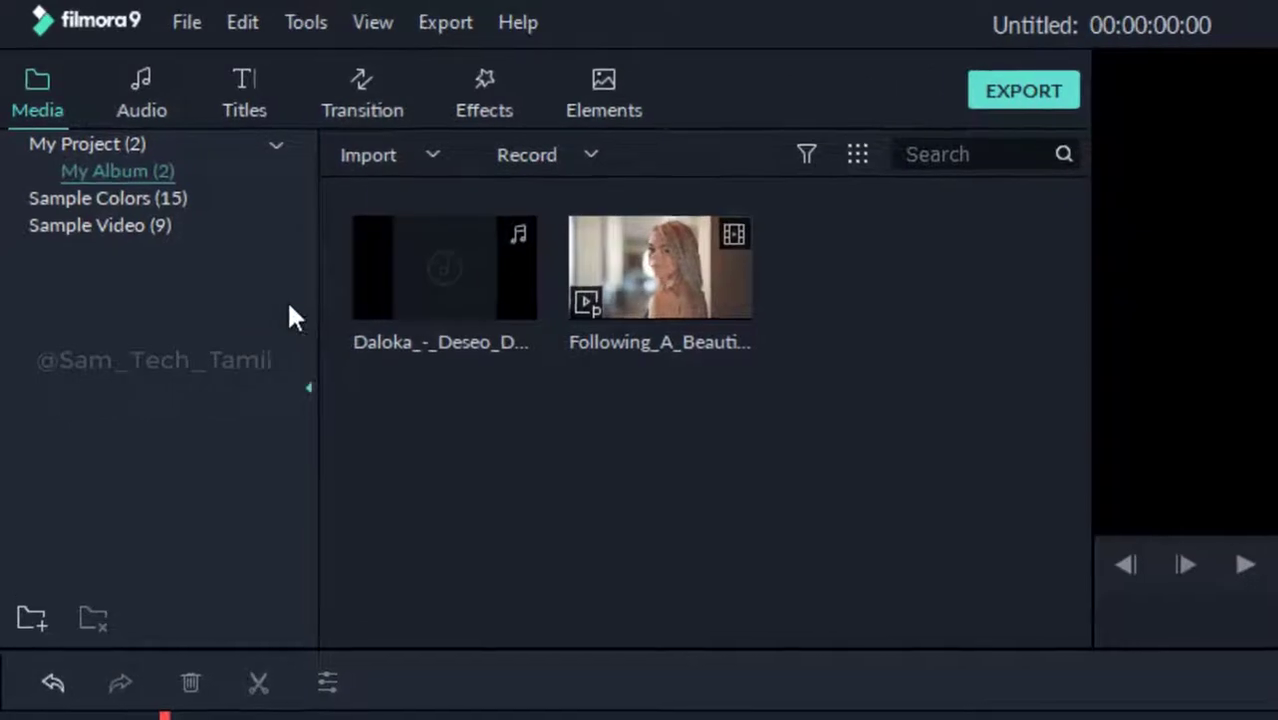
# Open Project Settings from the File menu
pyautogui.click(193, 30)
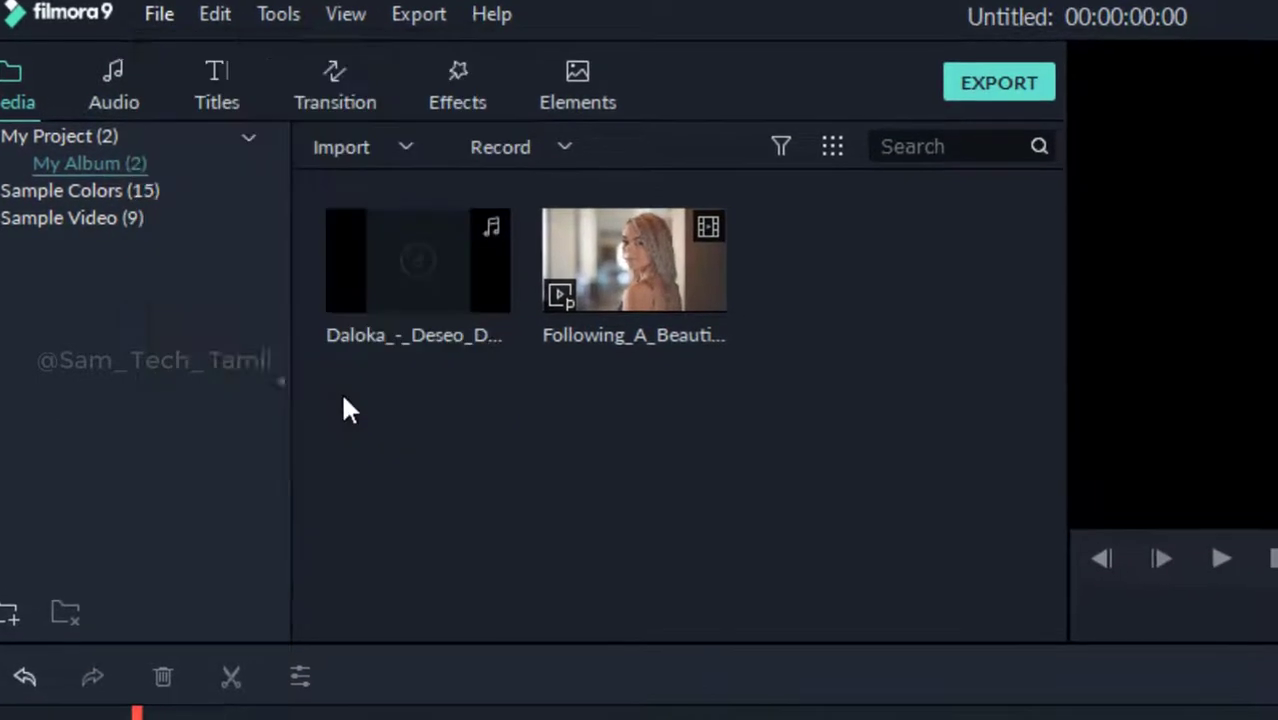
pyautogui.click(368, 408)
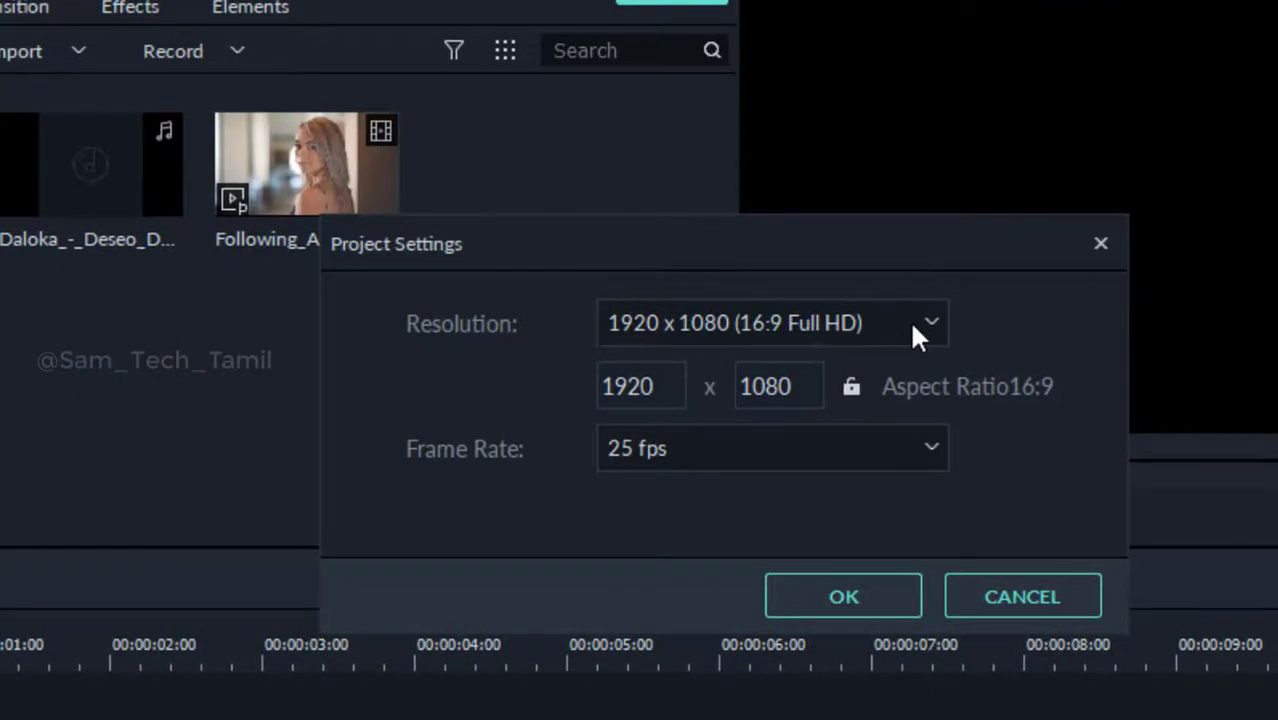
# Set the project resolution to 1280 x 720 (16:9 HD) and frame rate to 30 fps, then confirm
pyautogui.click(909, 320)
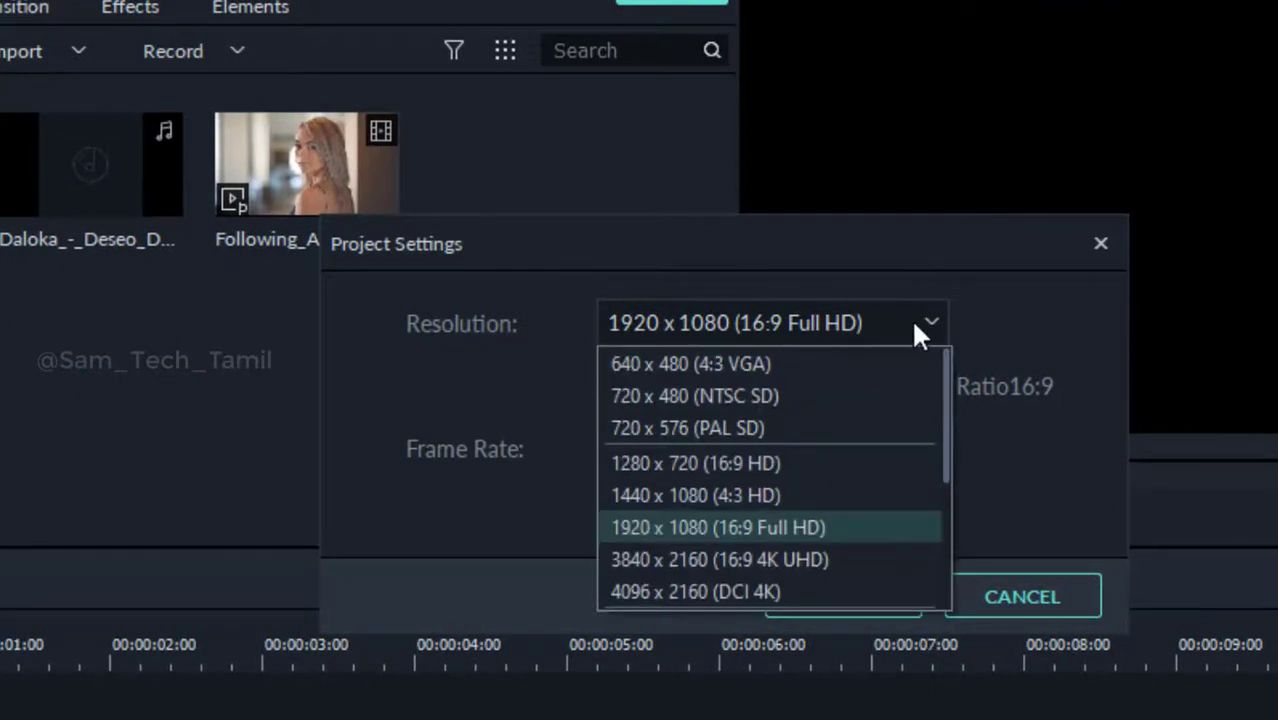
pyautogui.click(695, 464)
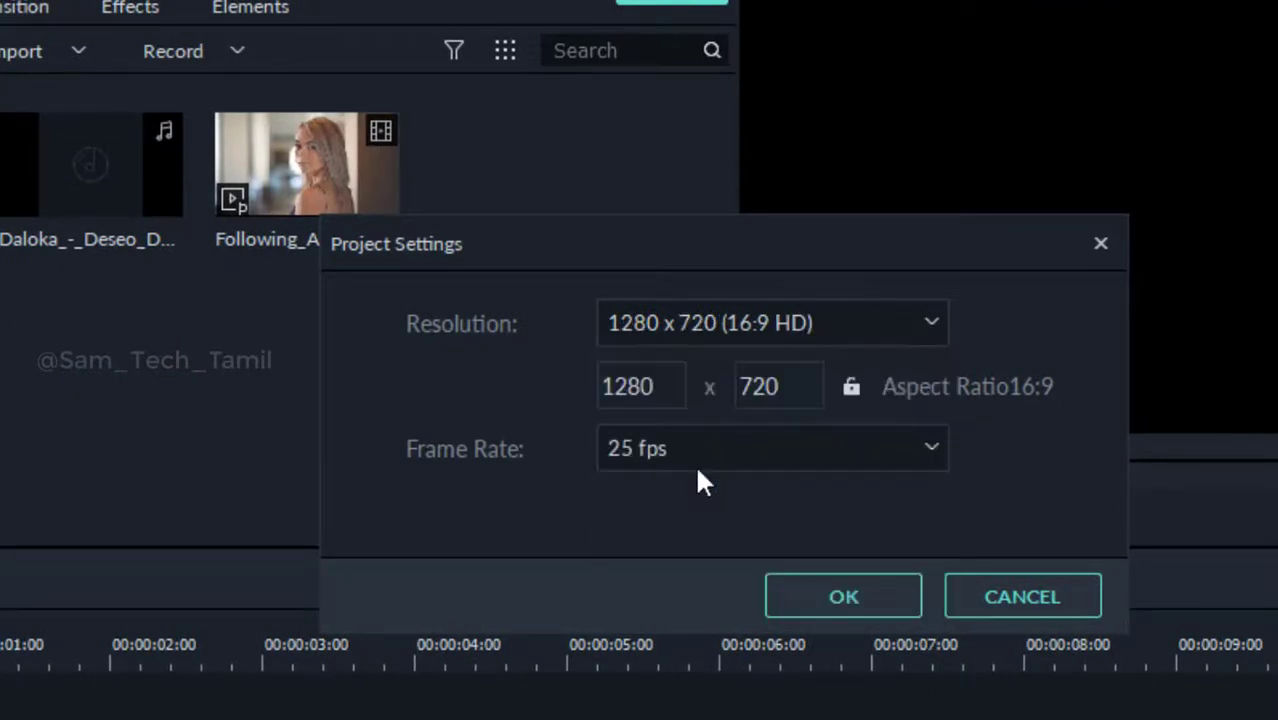
pyautogui.click(863, 440)
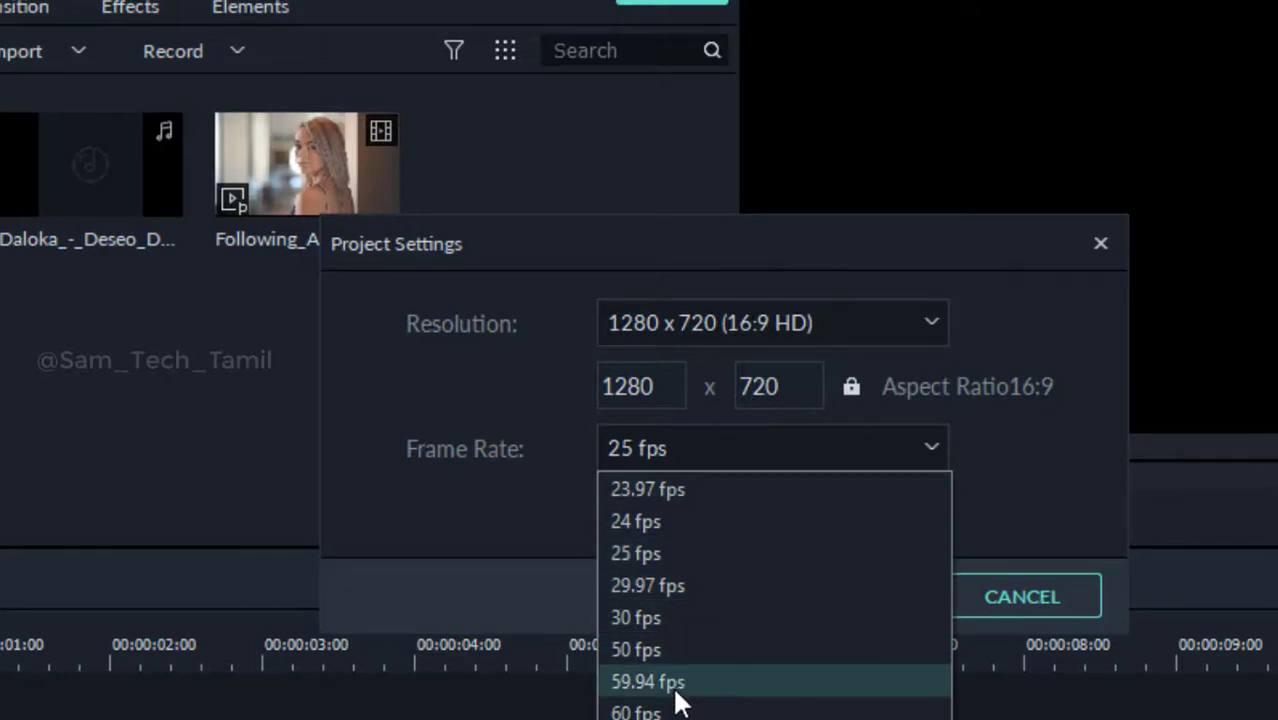
pyautogui.click(657, 620)
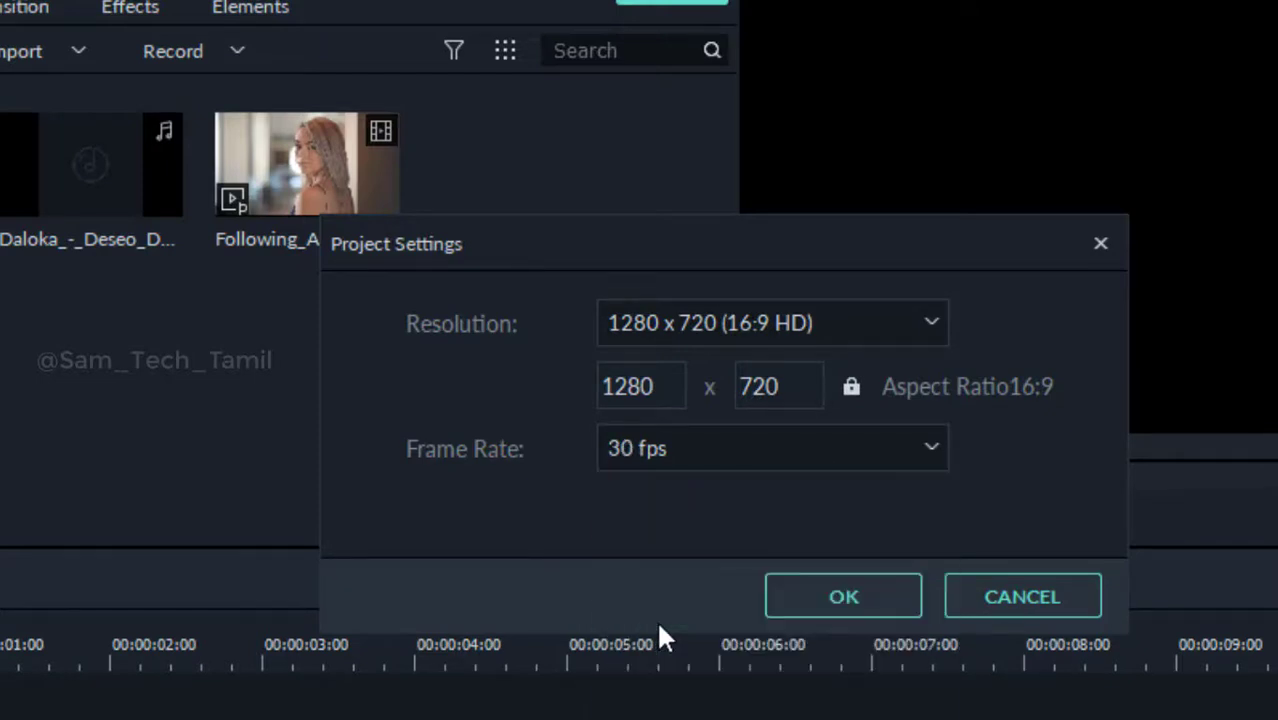
pyautogui.click(858, 600)
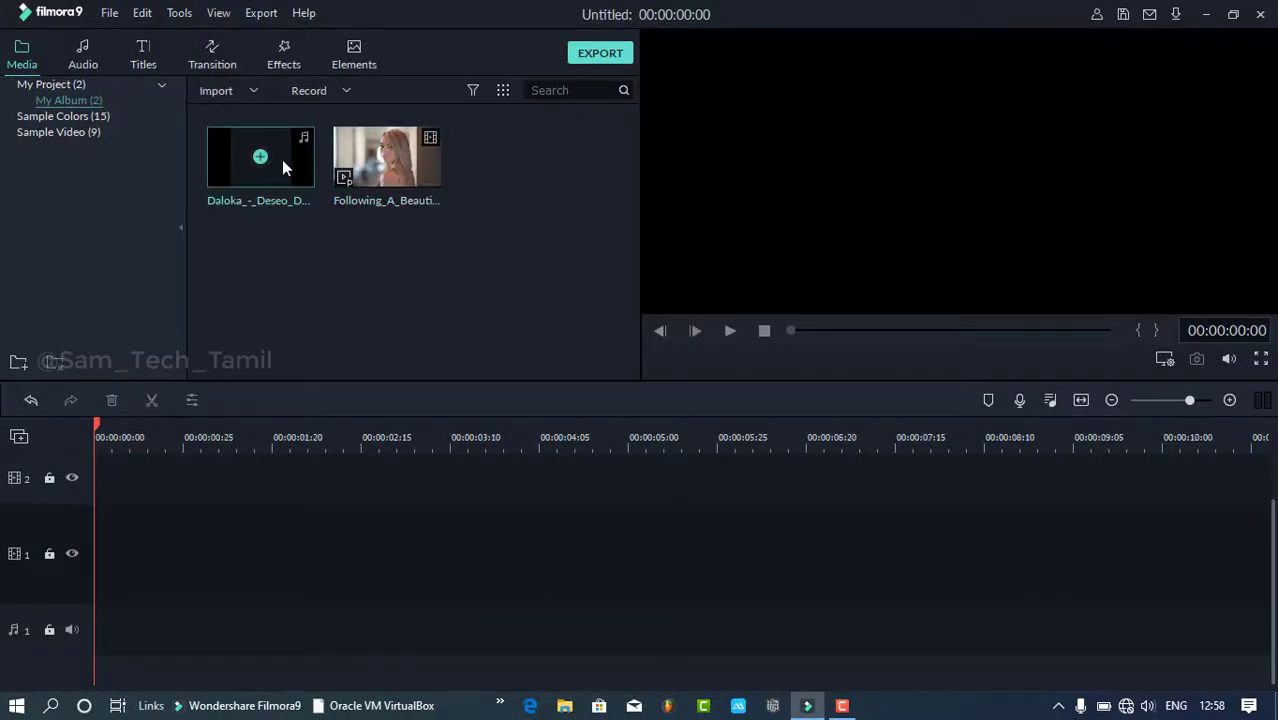
# Add the Daloka music to audio track 1 and play it to find a start point
pyautogui.moveTo(282, 159); pyautogui.dragTo(84, 628)
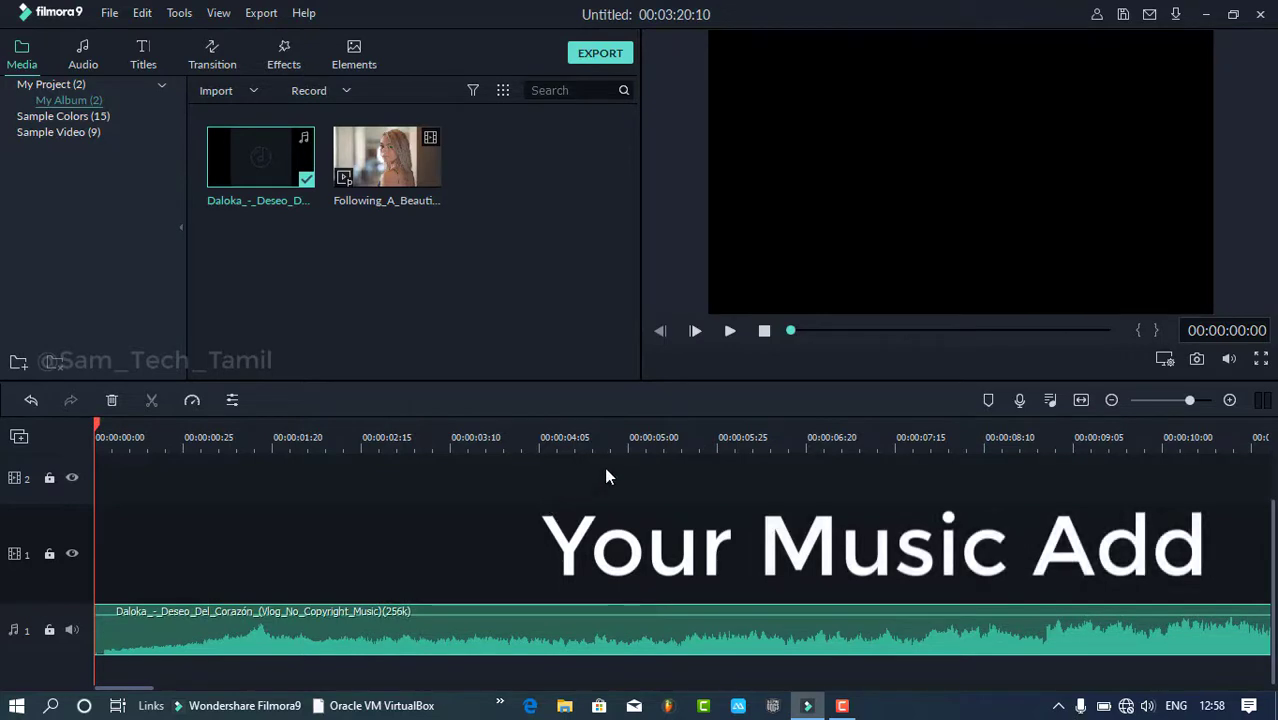
pyautogui.click(995, 440)
pyautogui.click(1162, 401)
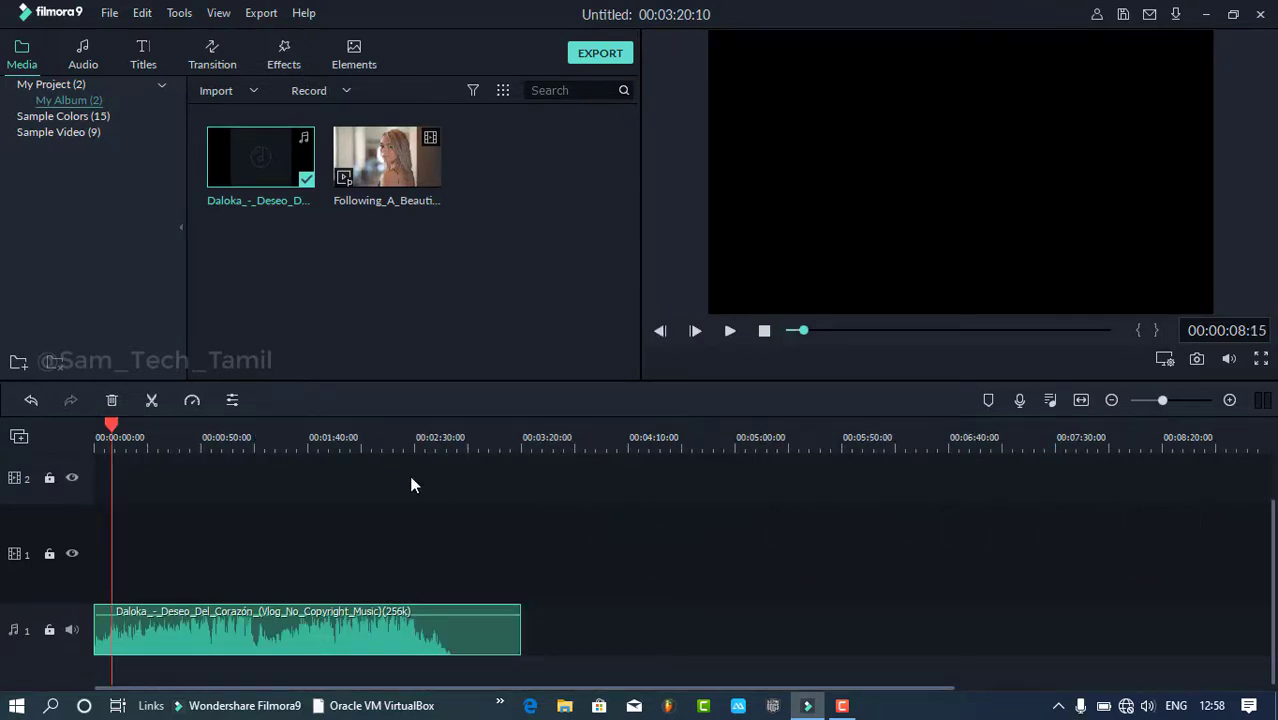
pyautogui.click(184, 447)
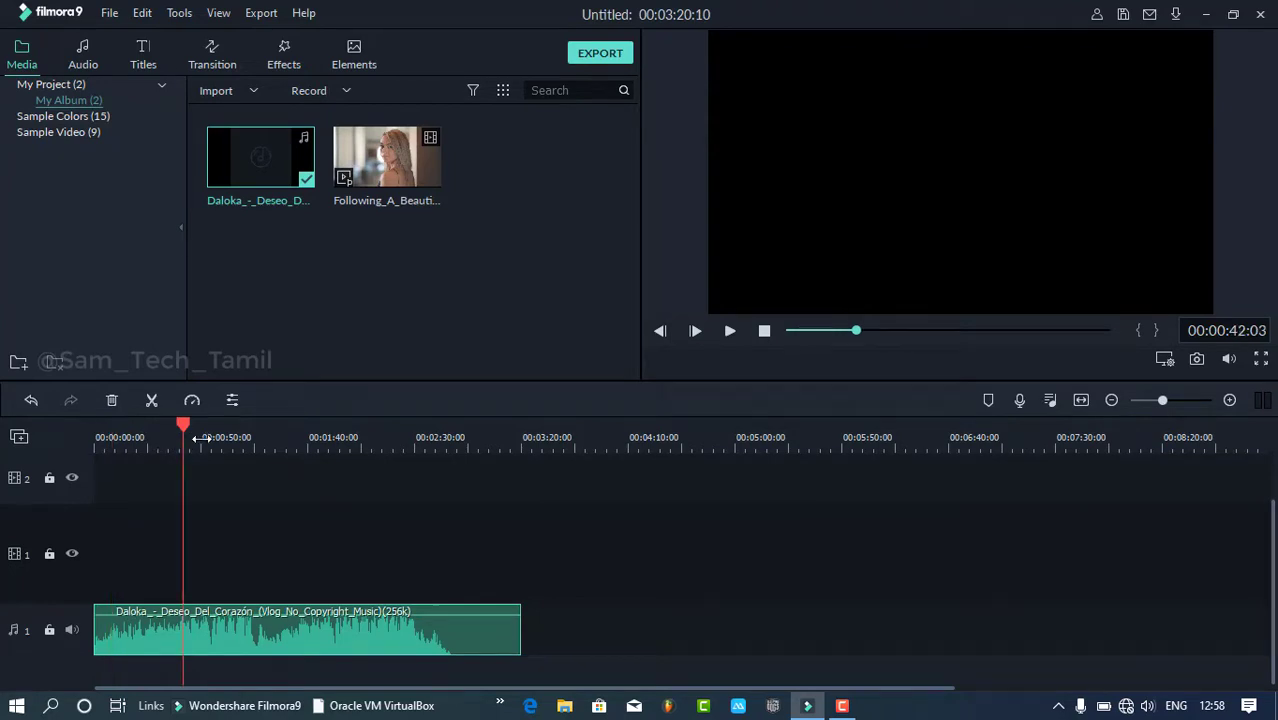
pyautogui.click(200, 440)
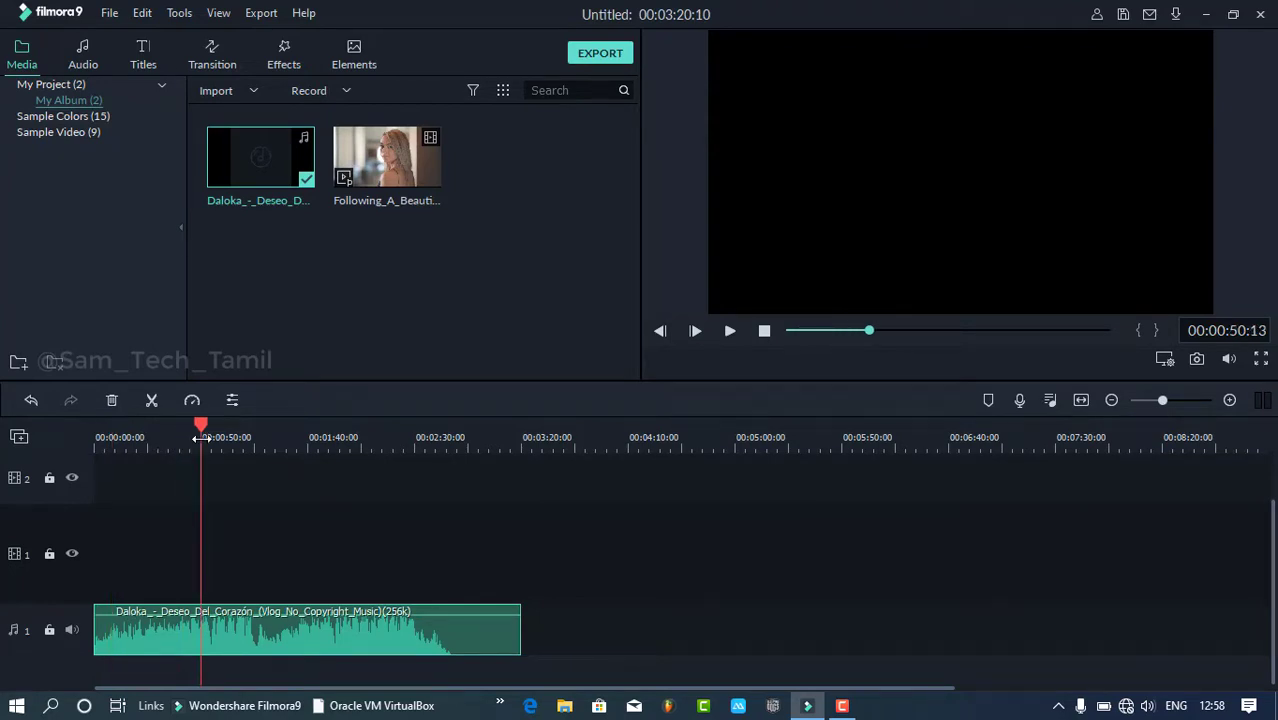
pyautogui.click(1183, 401)
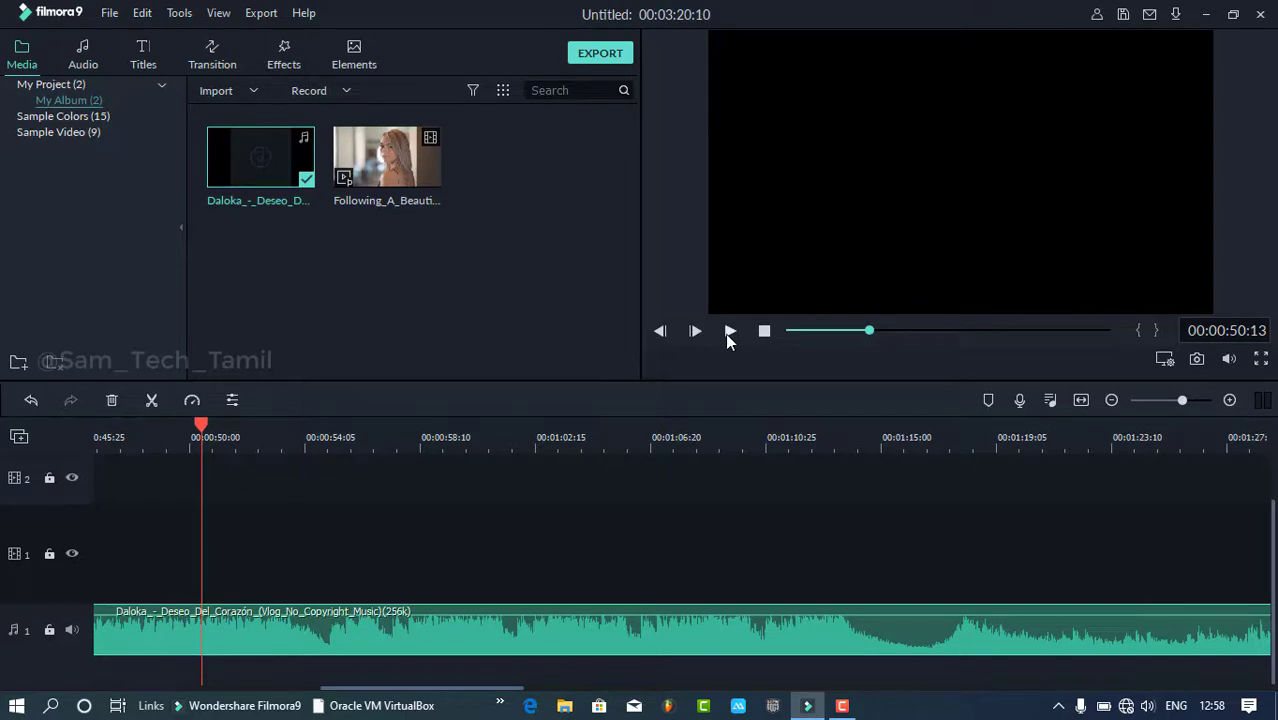
pyautogui.click(729, 338)
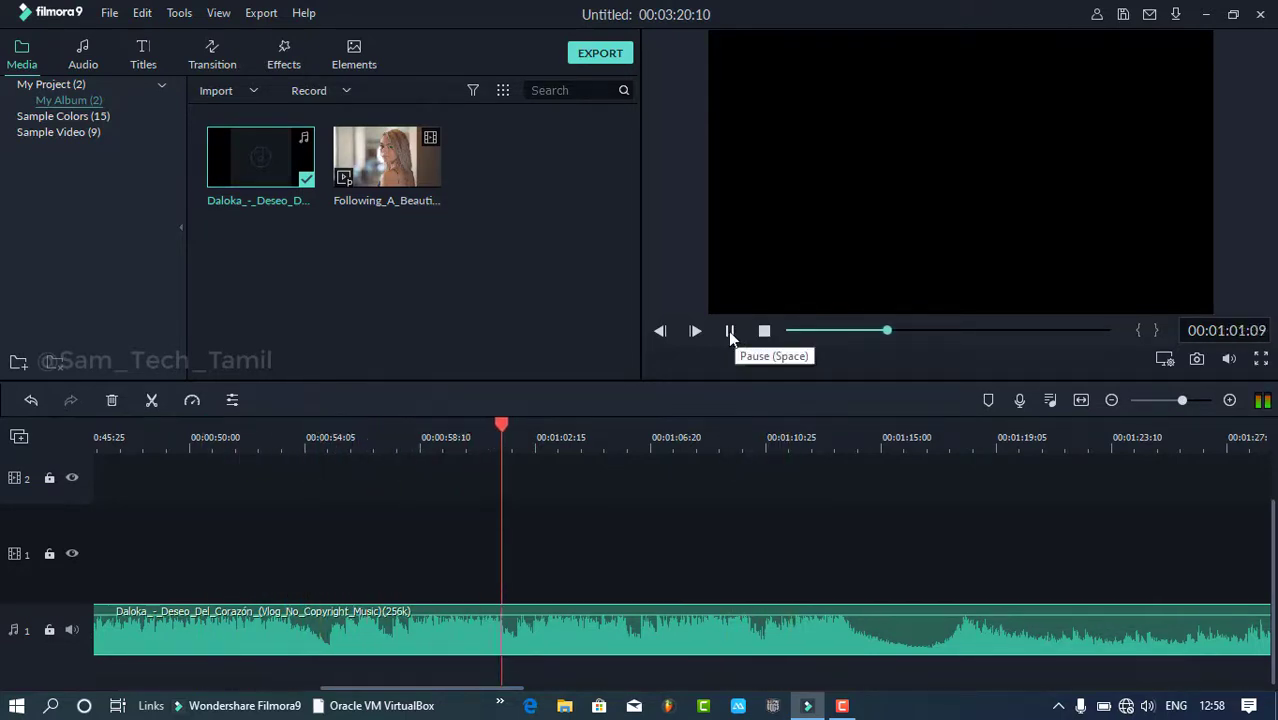
pyautogui.click(729, 331)
# Split the music at the chosen point and delete the part before it
pyautogui.moveTo(630, 437); pyautogui.dragTo(512, 445)
pyautogui.hotkey('ctrl', 'b')
pyautogui.moveTo(490, 636); pyautogui.dragTo(376, 528)
pyautogui.press('Delete')
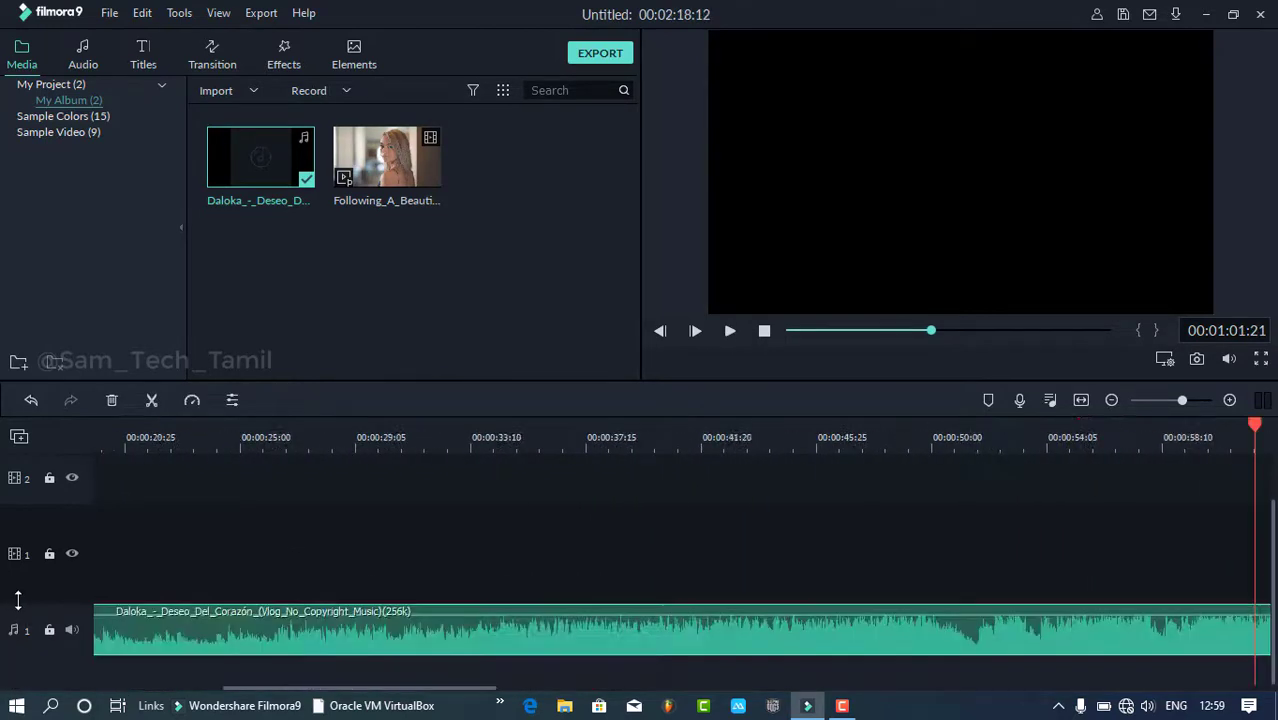
# Cut the music at 00:00:15:10, delete the rest, and drop the stock video onto video track 1
pyautogui.moveTo(486, 688); pyautogui.dragTo(356, 688)
pyautogui.press('Home')
pyautogui.press('space')
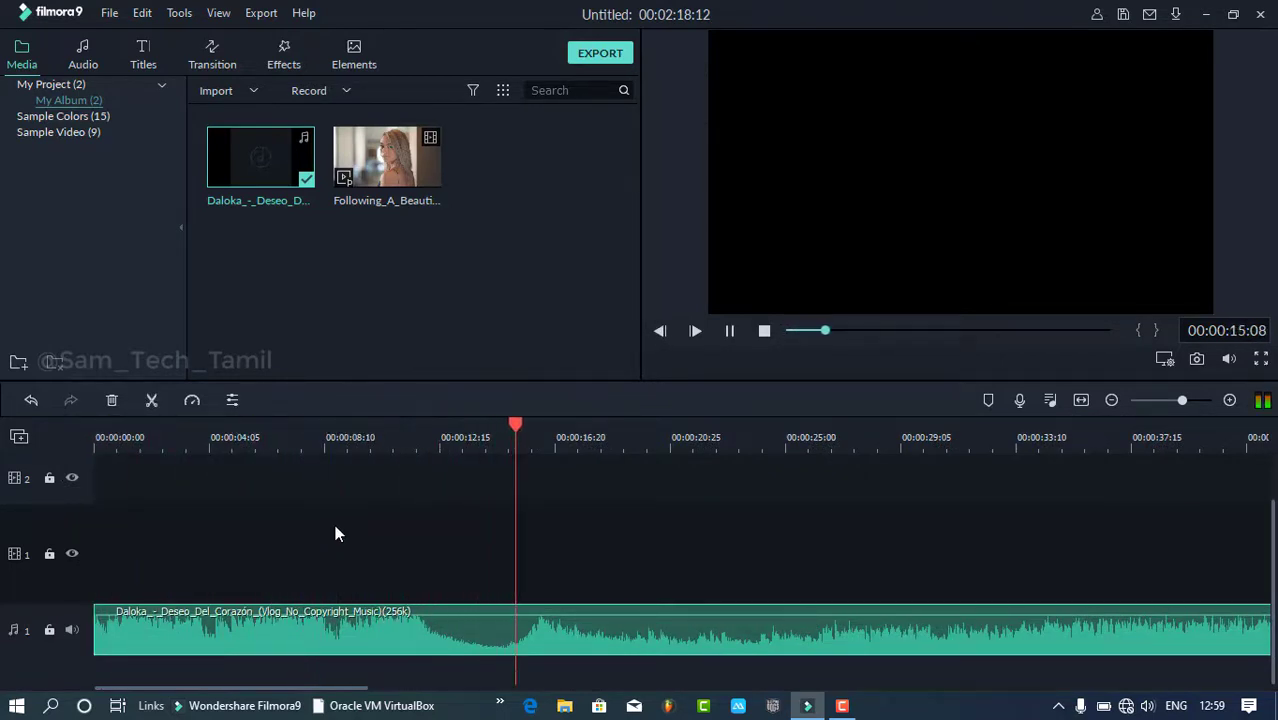
pyautogui.moveTo(533, 430); pyautogui.dragTo(517, 428)
pyautogui.hotkey('ctrl', 'b')
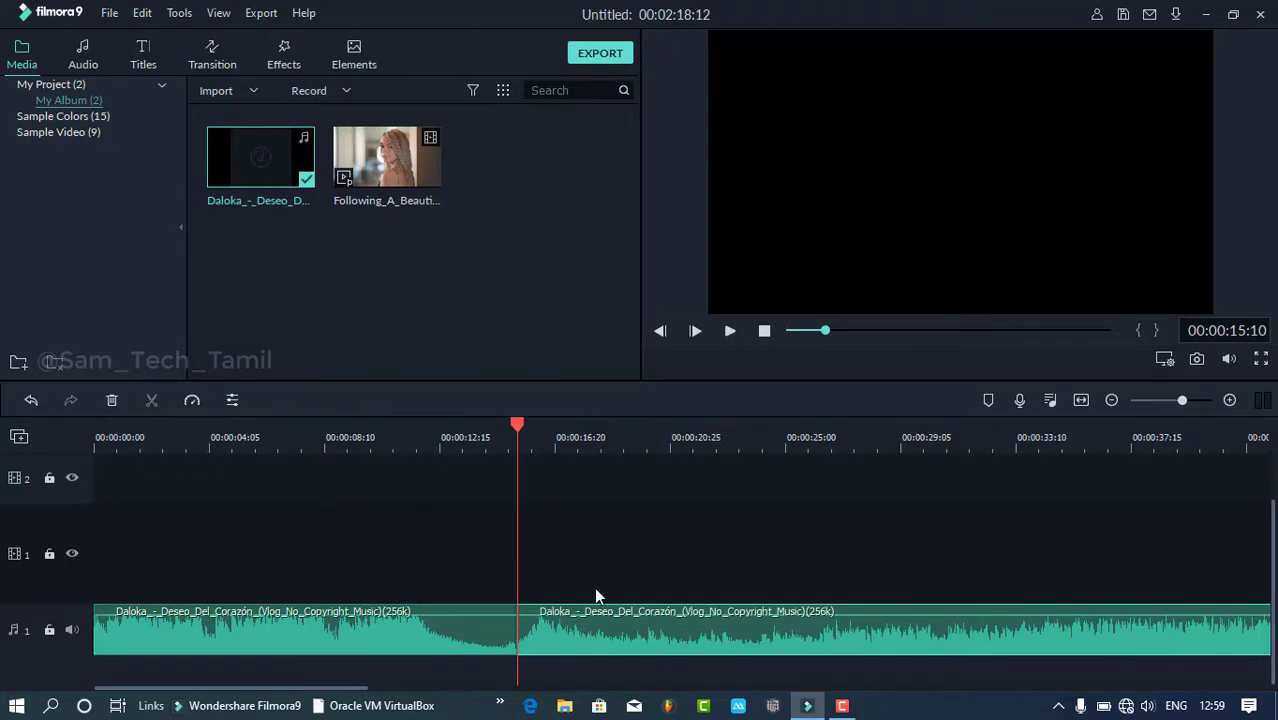
pyautogui.click(590, 638)
pyautogui.press('Delete')
pyautogui.moveTo(157, 440); pyautogui.dragTo(98, 430)
pyautogui.moveTo(407, 163); pyautogui.dragTo(421, 532)
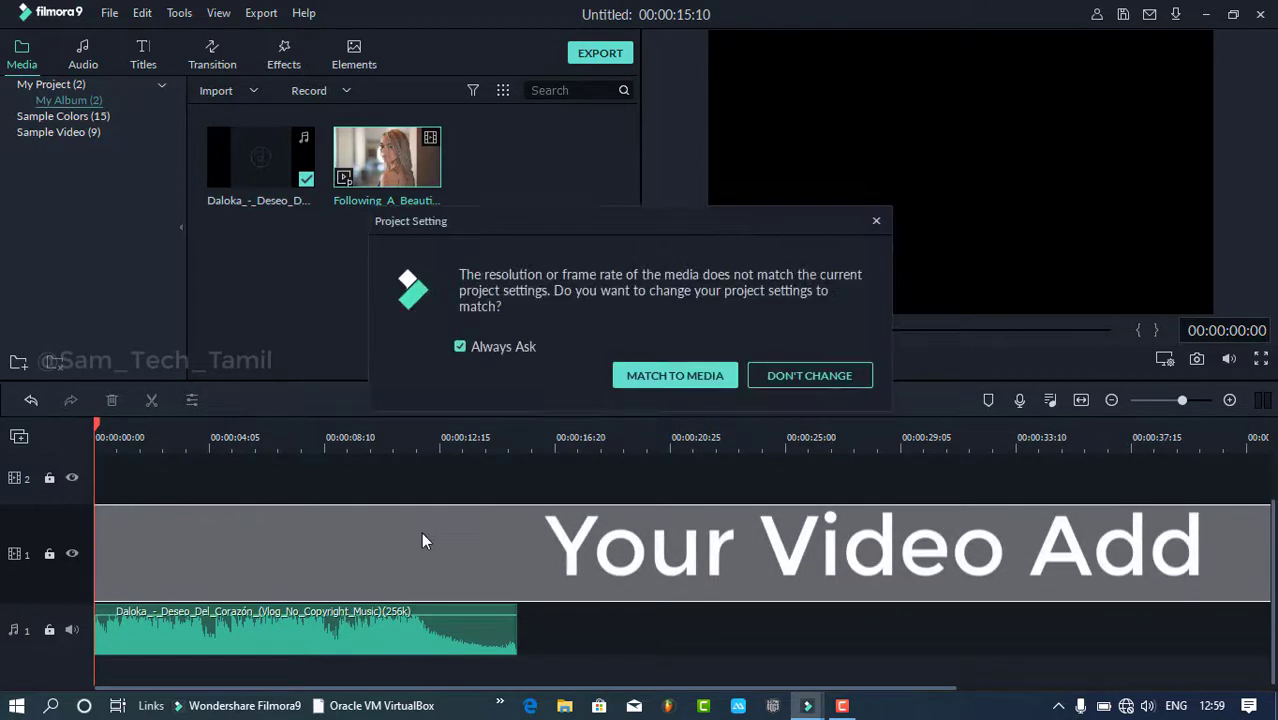
# Keep the current project settings, mute the video clip's audio to -∞ dB, and preview it
pyautogui.click(776, 382)
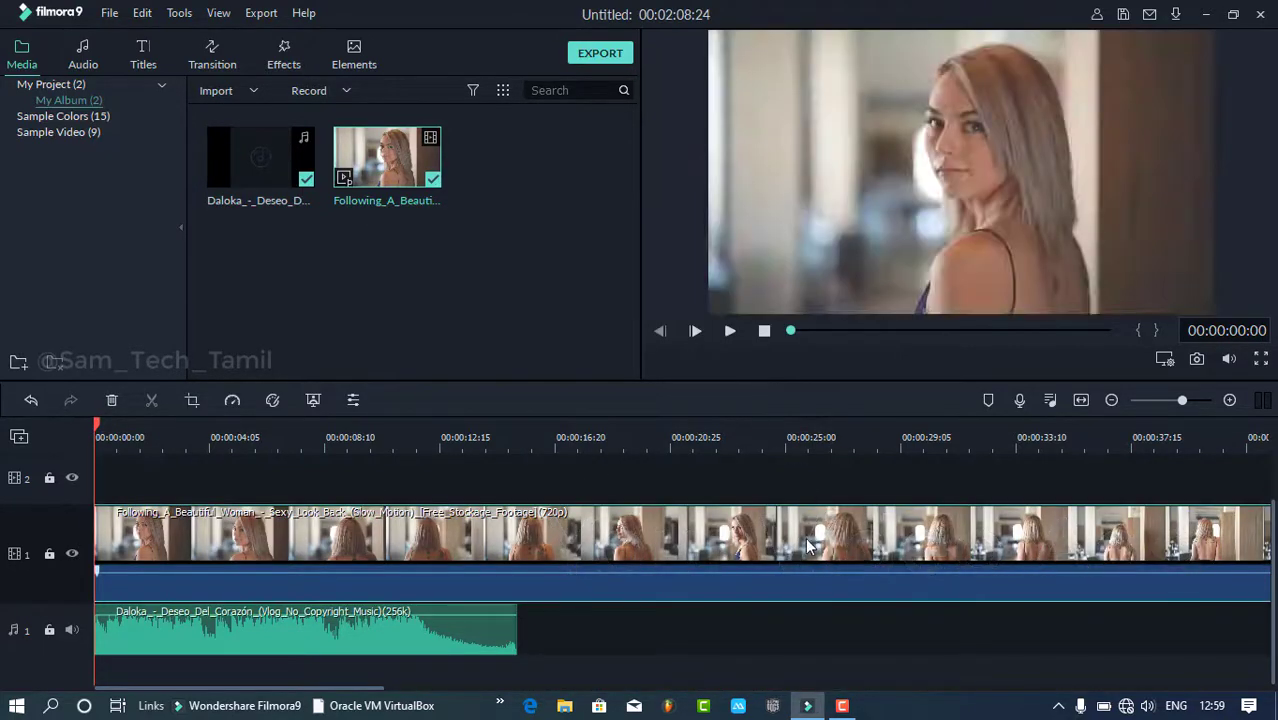
pyautogui.moveTo(821, 571); pyautogui.dragTo(841, 609)
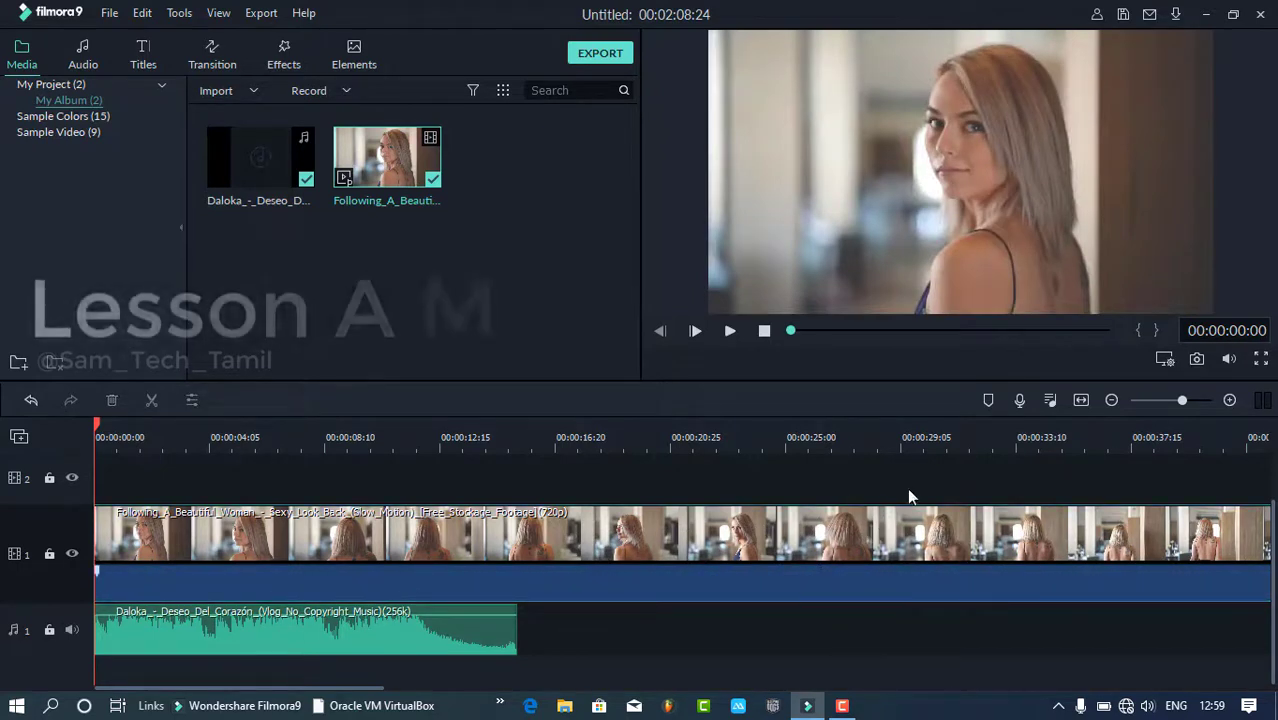
pyautogui.click(728, 333)
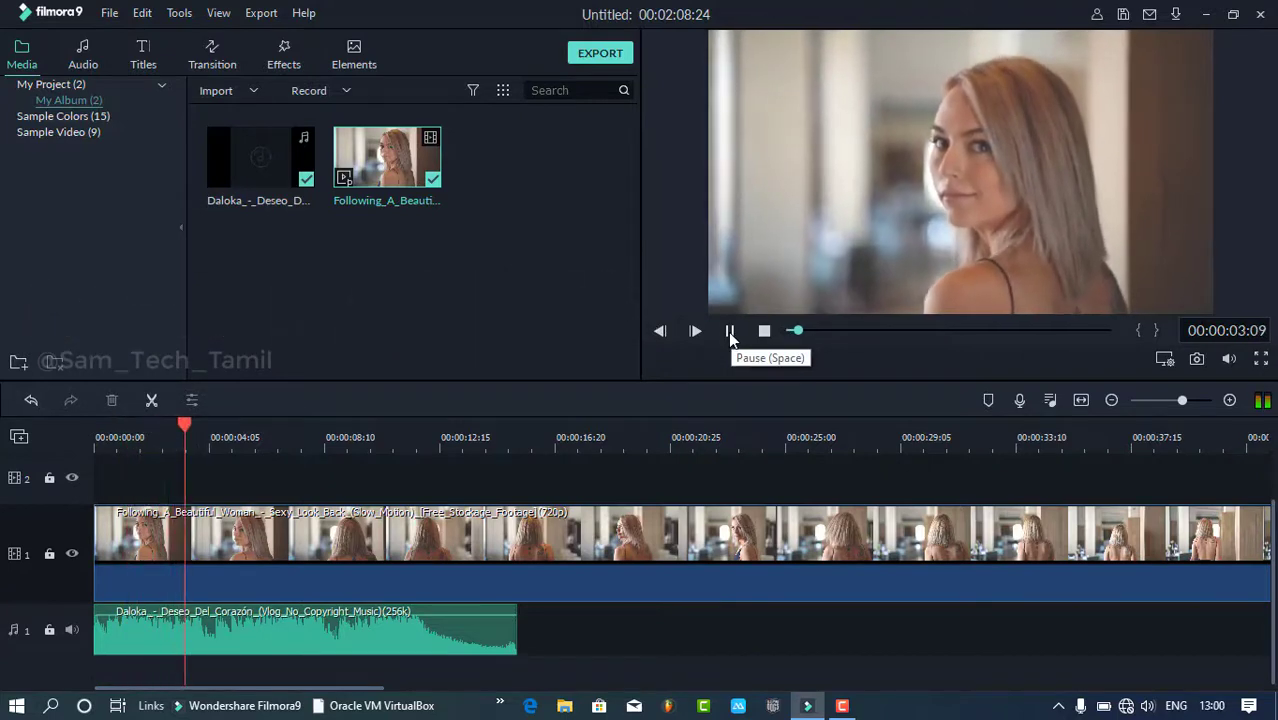
pyautogui.click(728, 331)
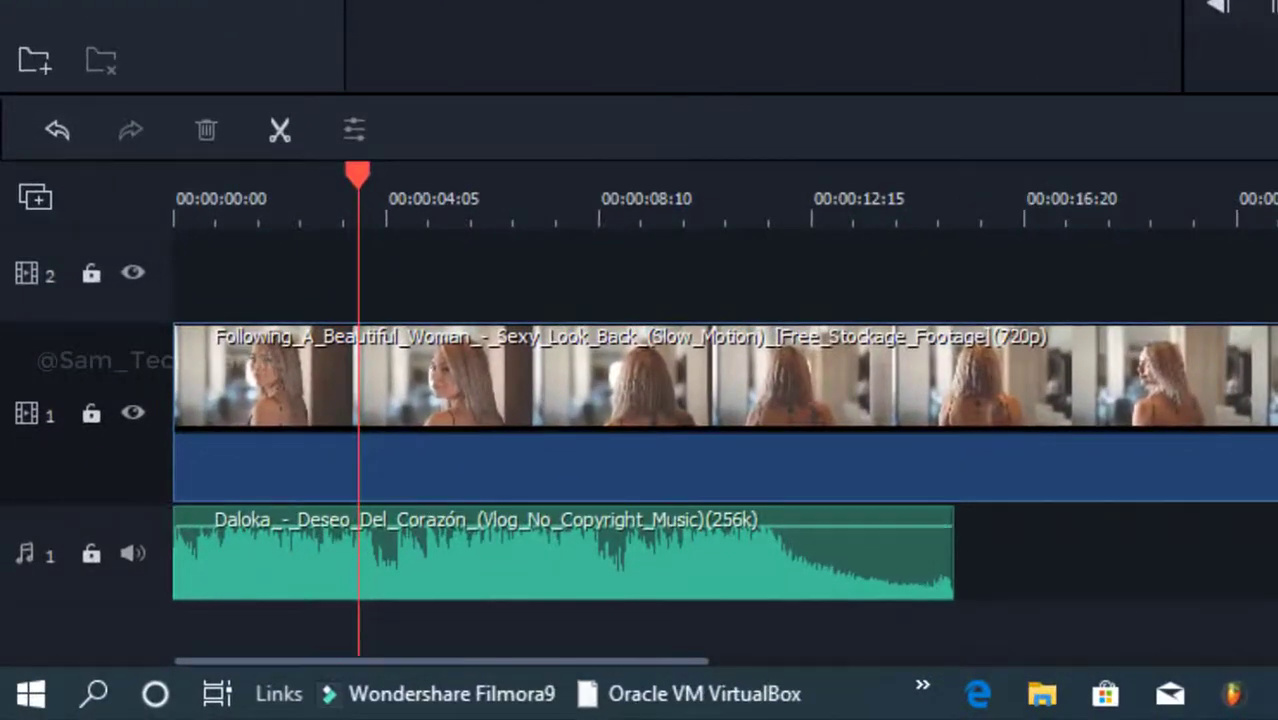
pyautogui.scroll(3, 725, 410)
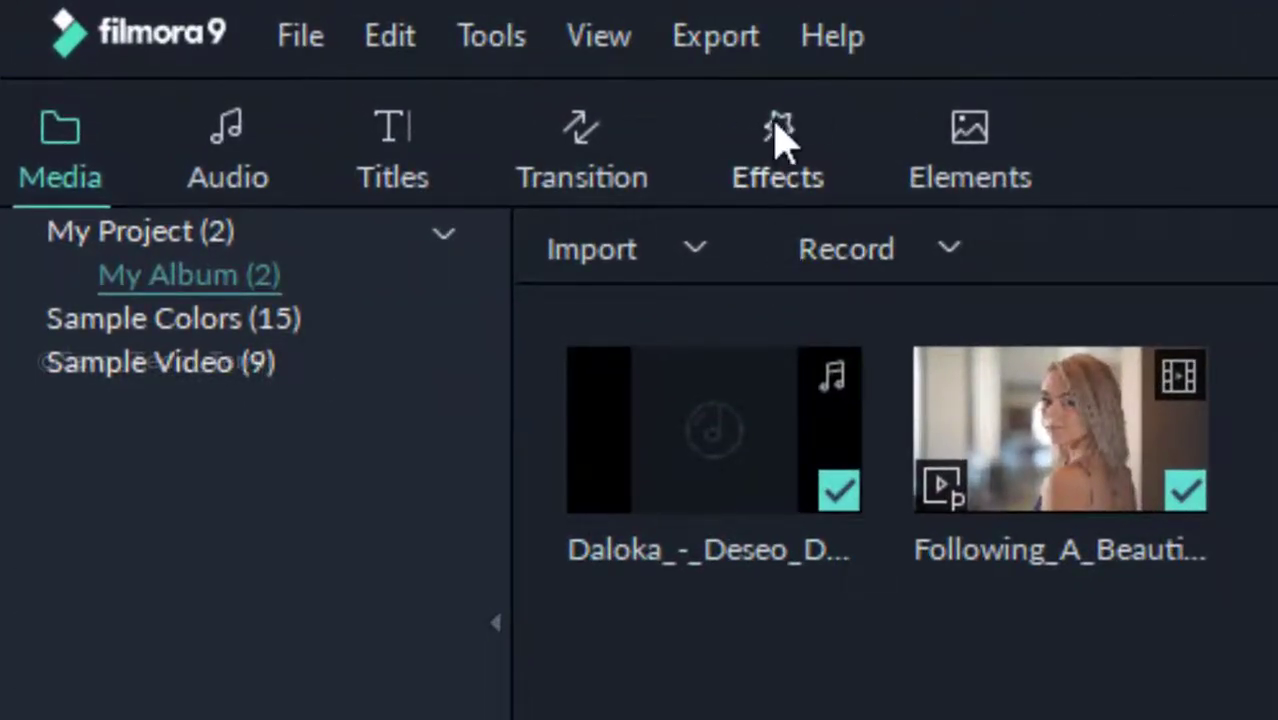
# Place the Chaos 1 shake effect on track 2 near 00:00:03:10 and trim it to about 18 frames
pyautogui.click(778, 140)
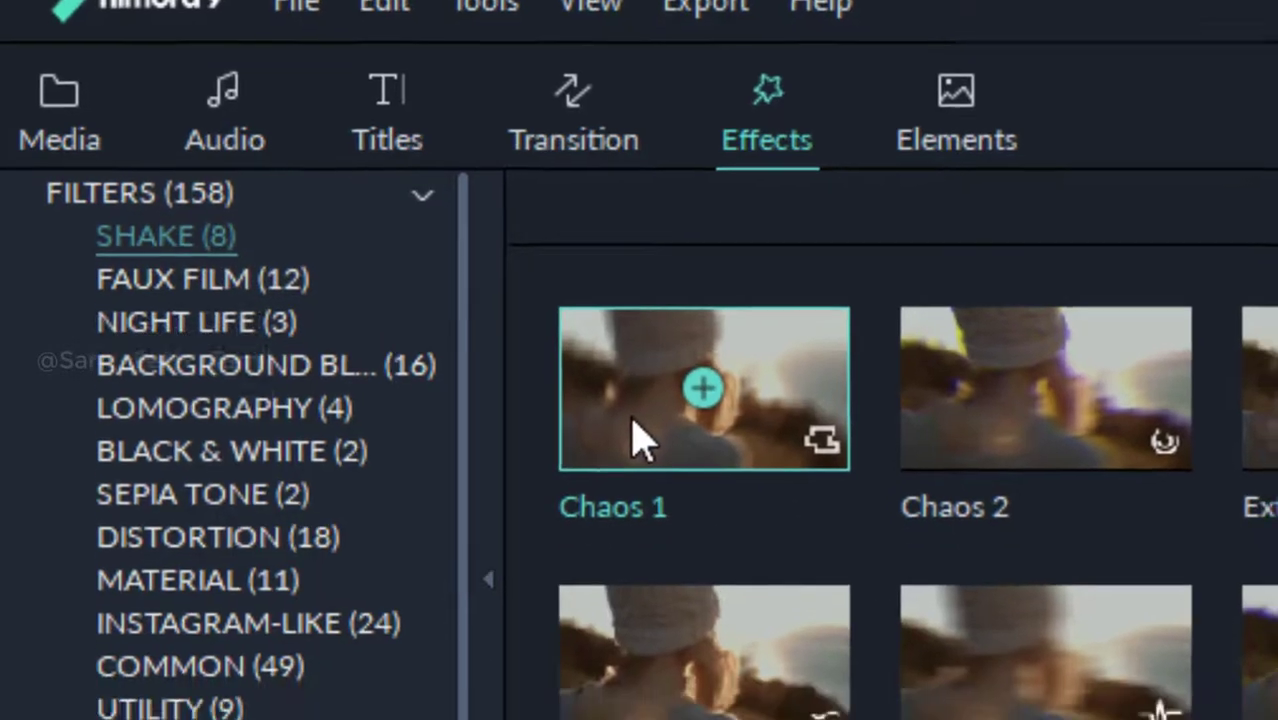
pyautogui.moveTo(643, 479); pyautogui.dragTo(572, 719)
pyautogui.moveTo(425, 339); pyautogui.dragTo(408, 358)
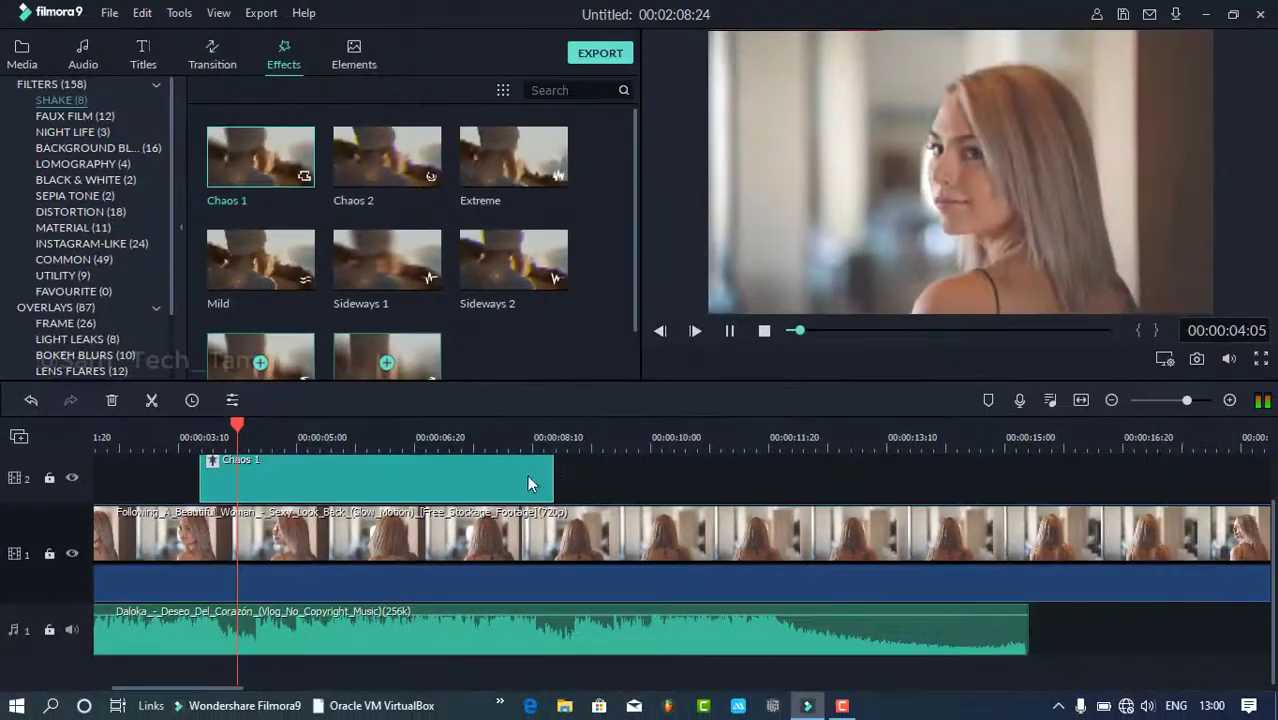
pyautogui.press('space')
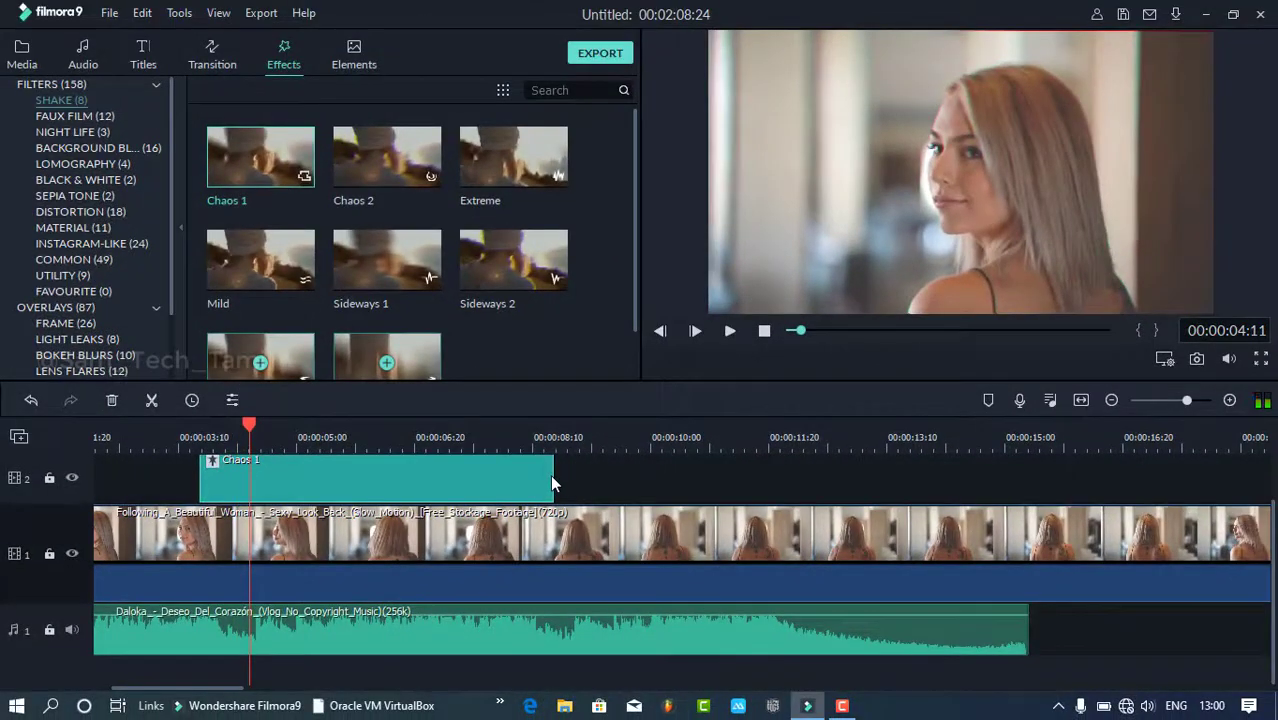
pyautogui.moveTo(552, 479); pyautogui.dragTo(237, 497)
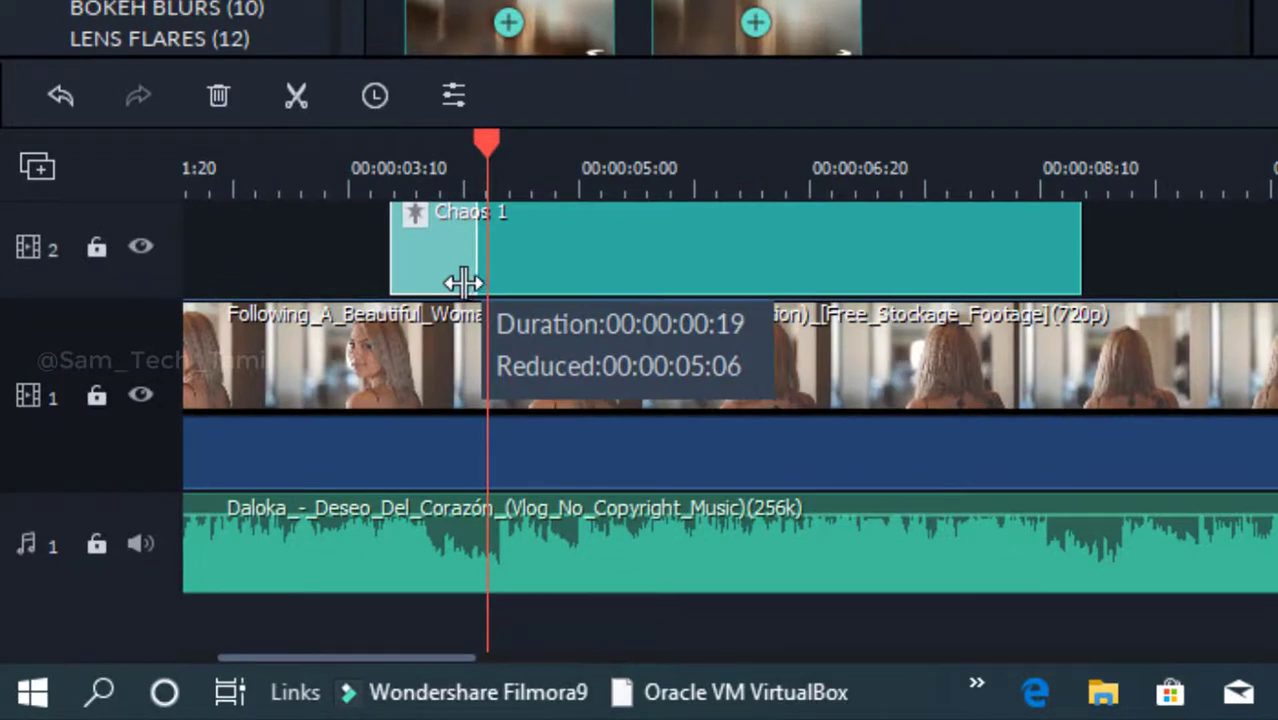
pyautogui.moveTo(463, 283)
pyautogui.mouseDown()
pyautogui.moveTo(451, 277)
pyautogui.moveTo(480, 280)
pyautogui.mouseUp()
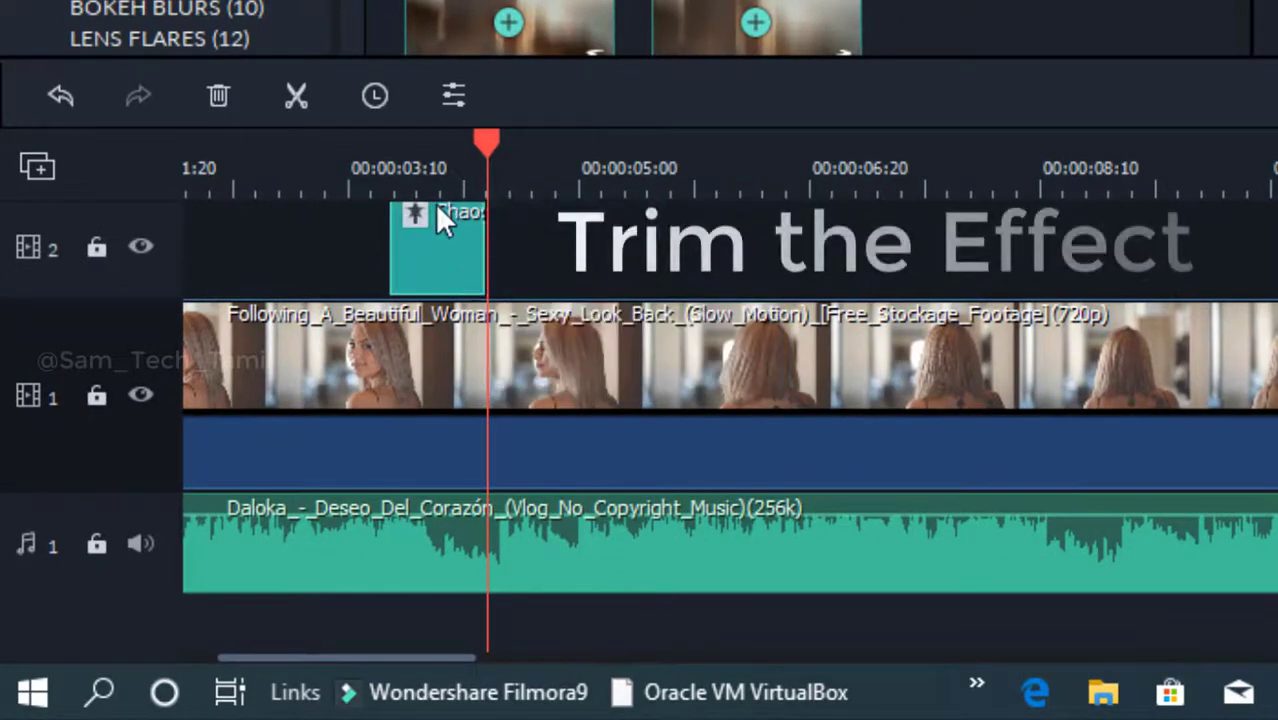
pyautogui.press('Up')
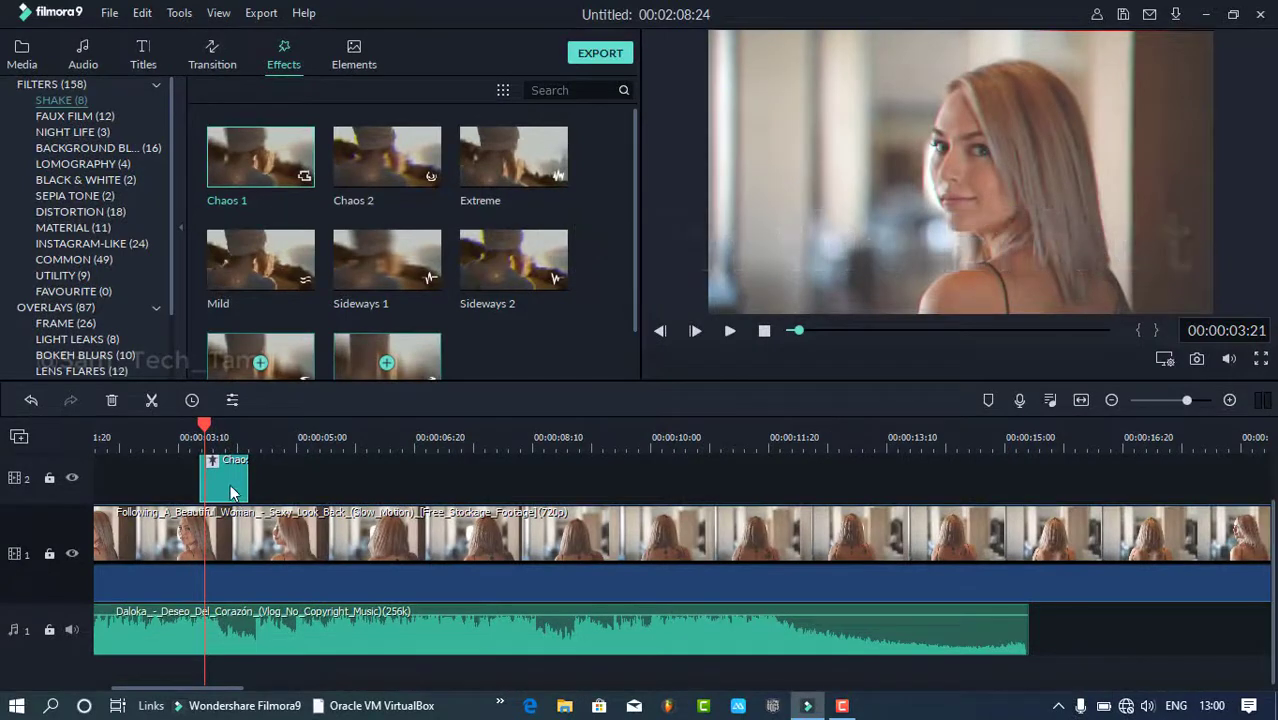
pyautogui.doubleClick(226, 489)
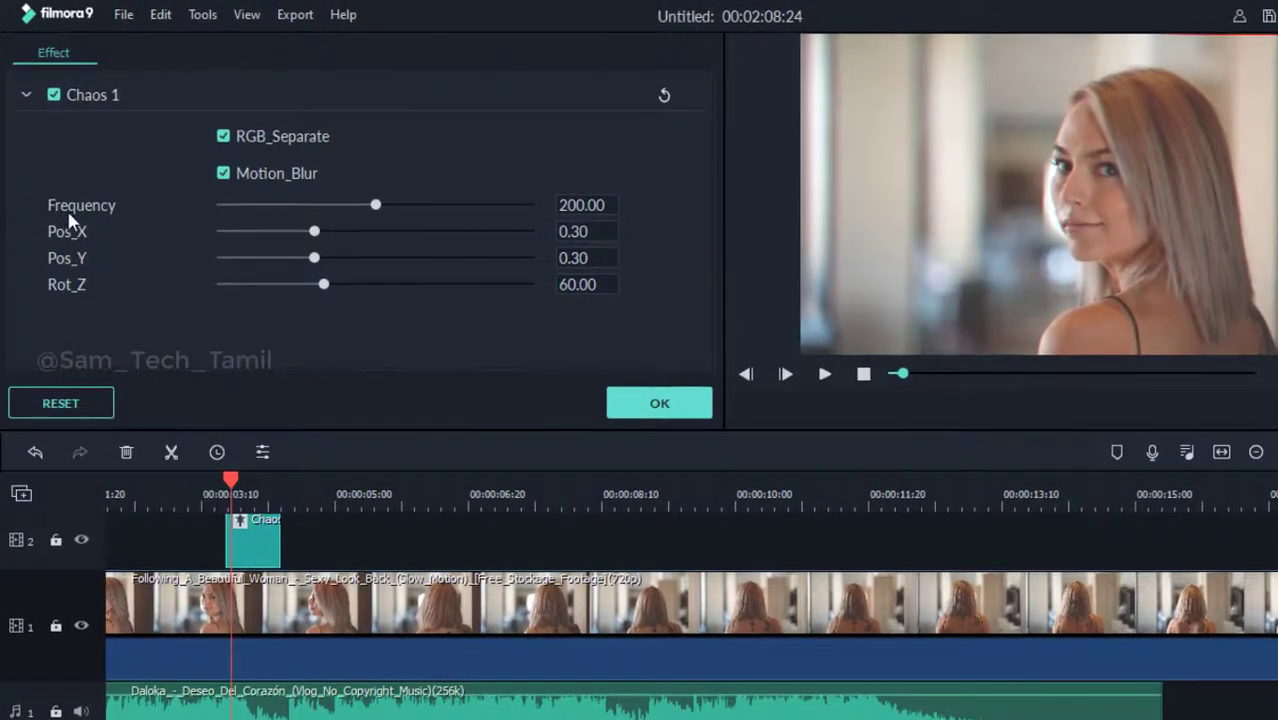
# Set Chaos 1 to Frequency 66.21 and Rot_Z 6.21 with RGB_Separate off, and apply
pyautogui.click(294, 205)
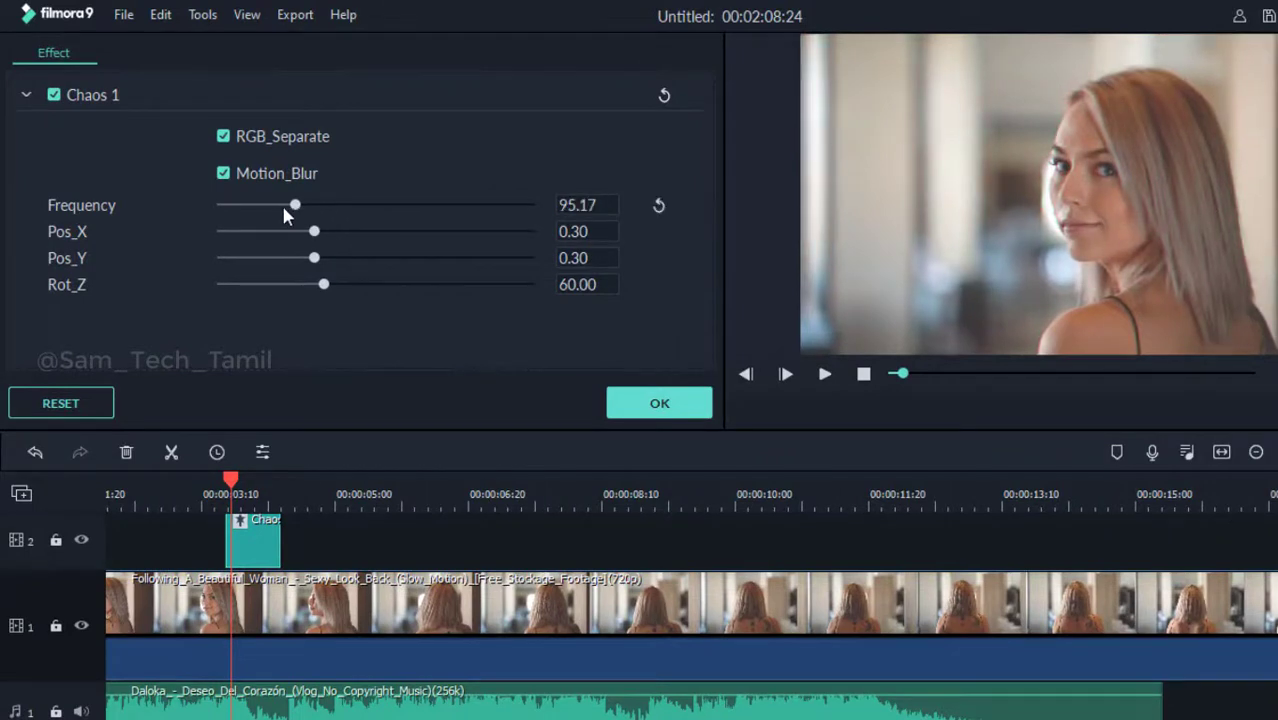
pyautogui.click(272, 205)
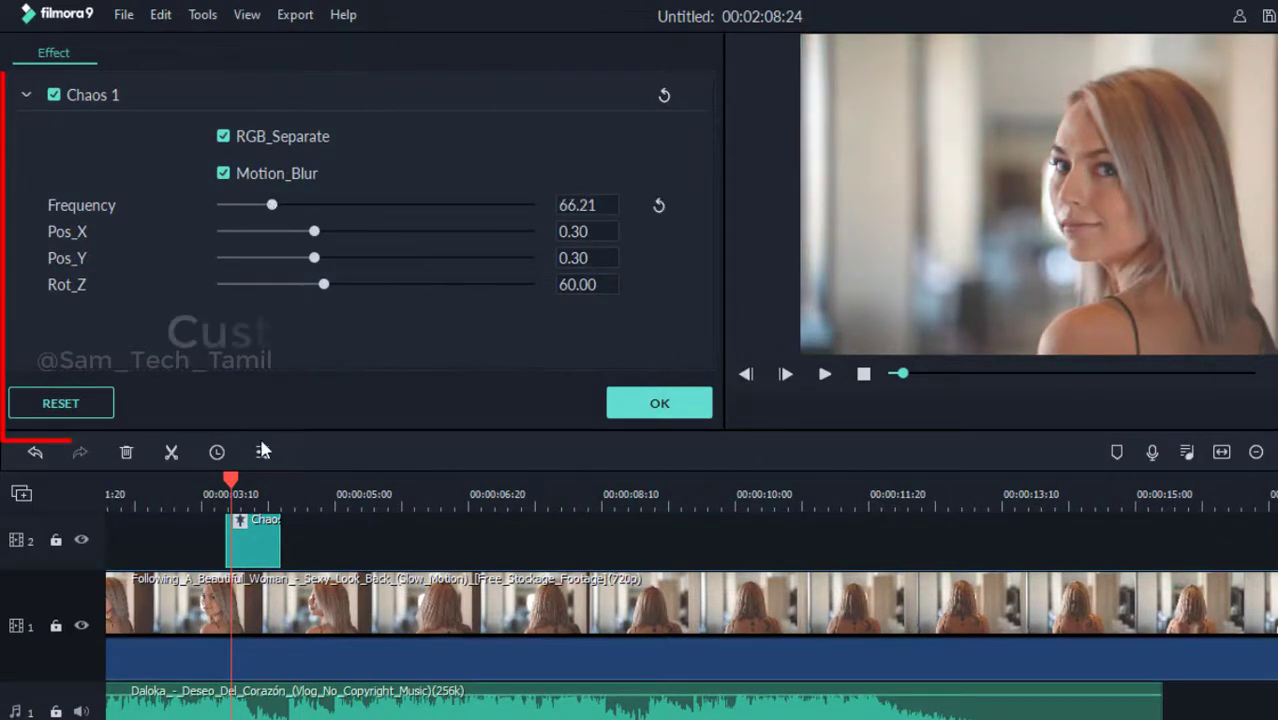
pyautogui.click(248, 494)
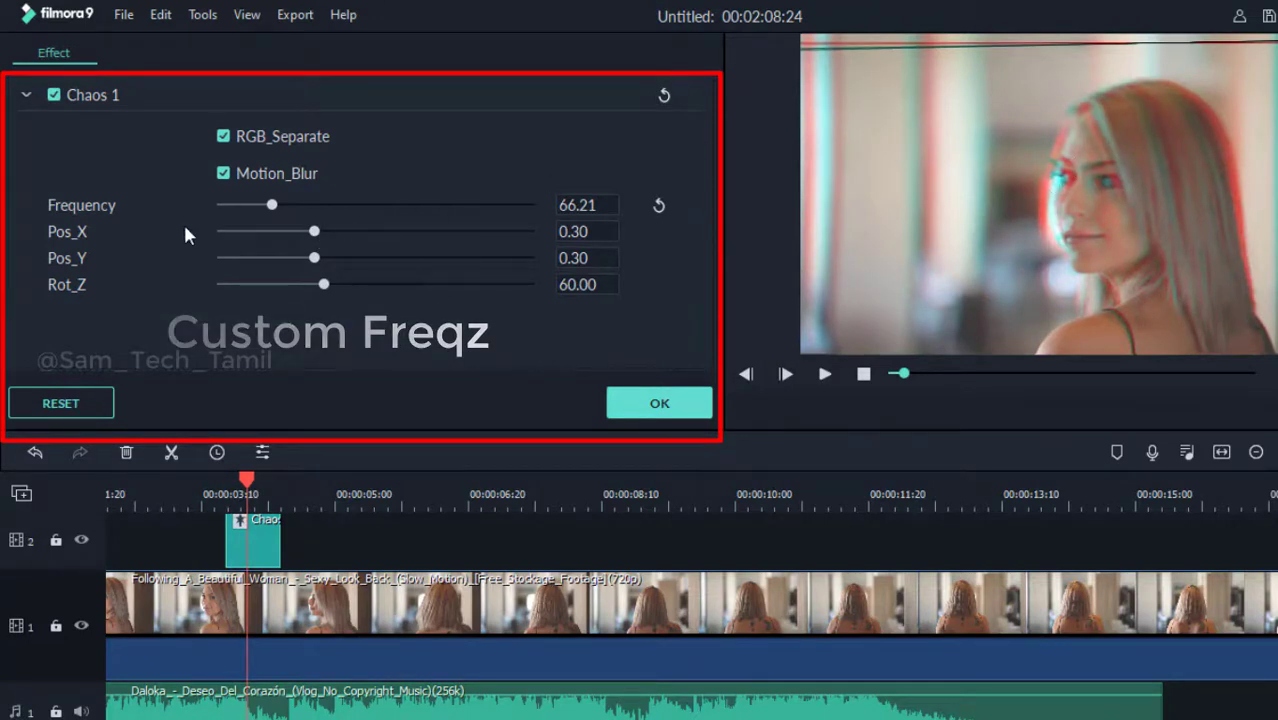
pyautogui.click(223, 136)
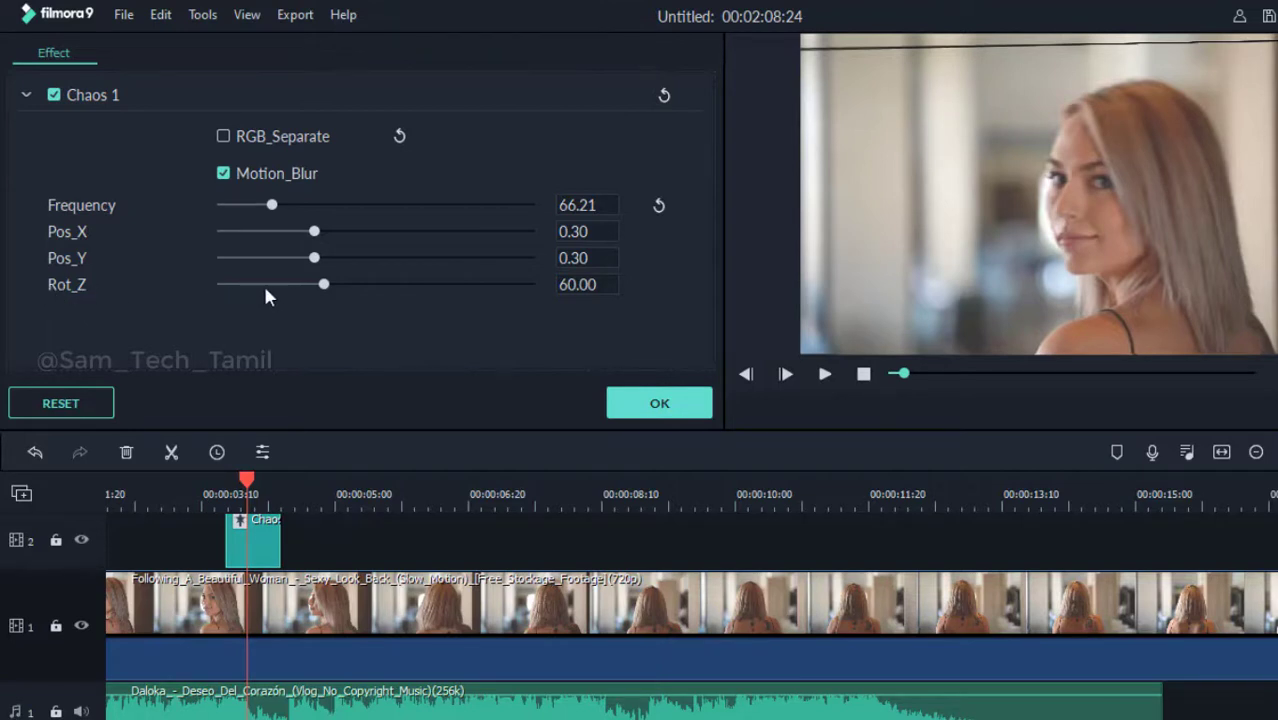
pyautogui.moveTo(323, 290); pyautogui.dragTo(243, 290)
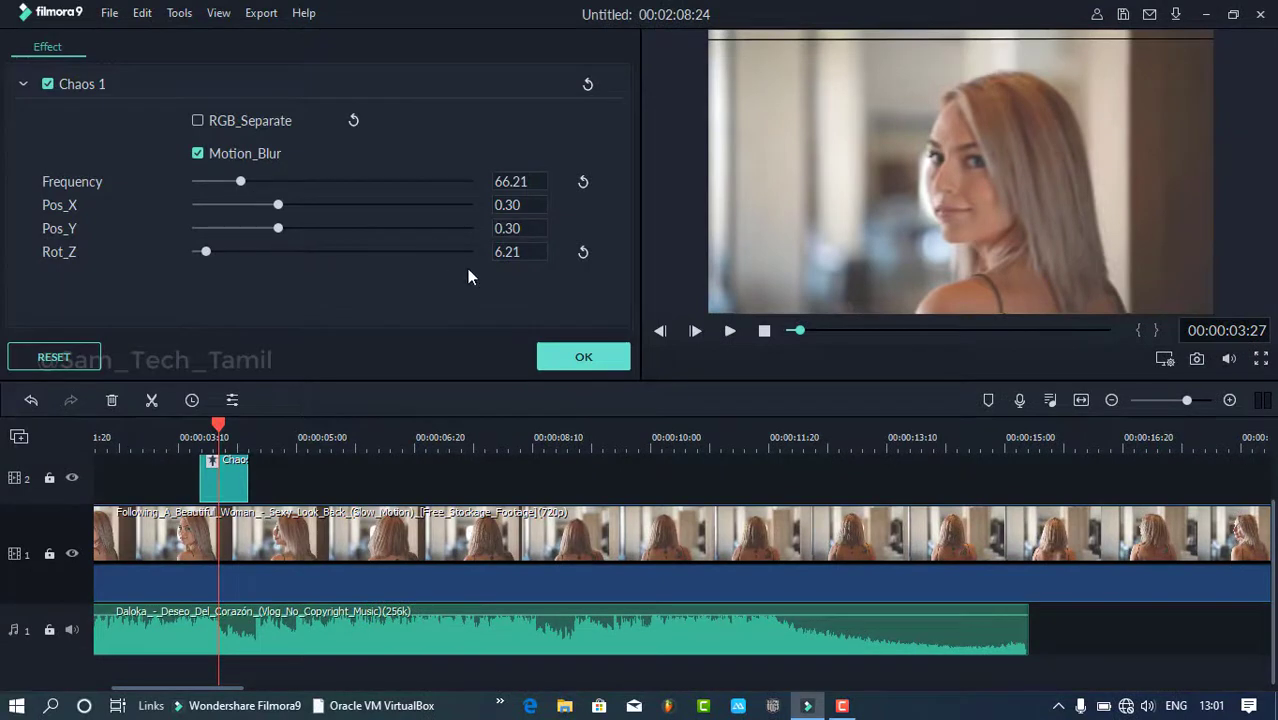
pyautogui.click(202, 119)
pyautogui.click(222, 118)
pyautogui.click(578, 357)
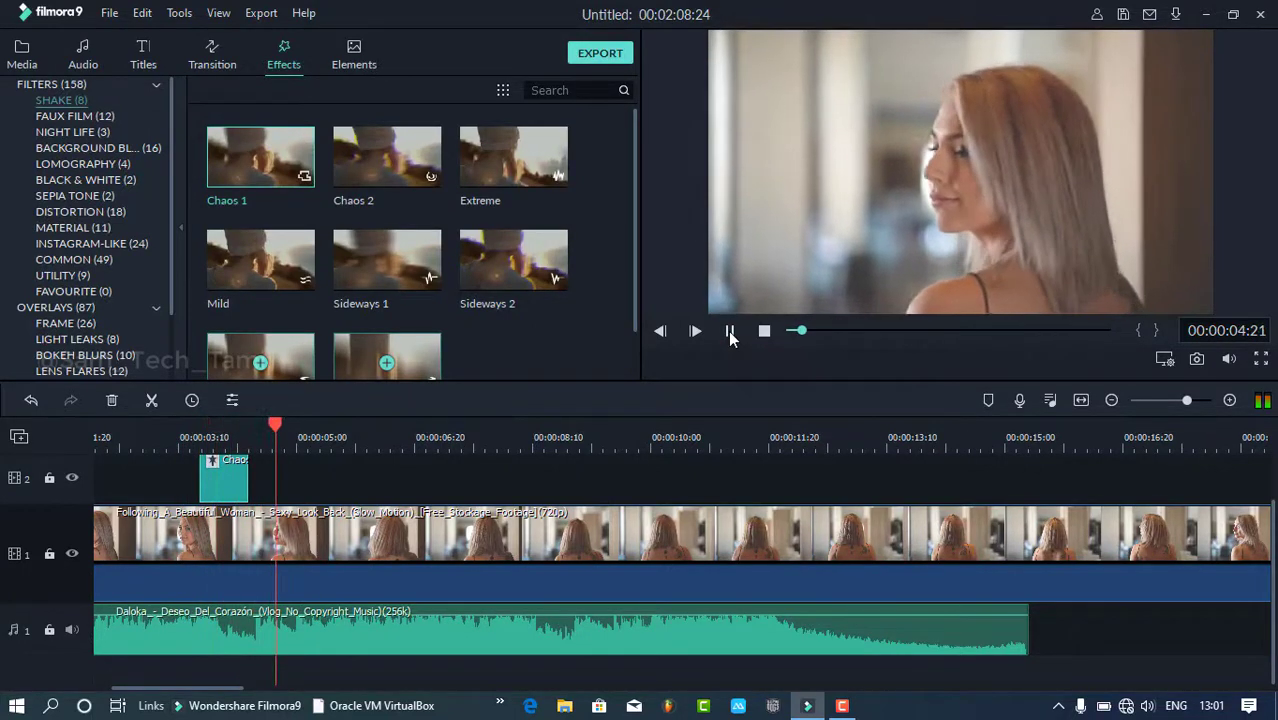
# Paste a copy of the Chaos clip onto track 2 near 00:00:06:20
pyautogui.press('space')
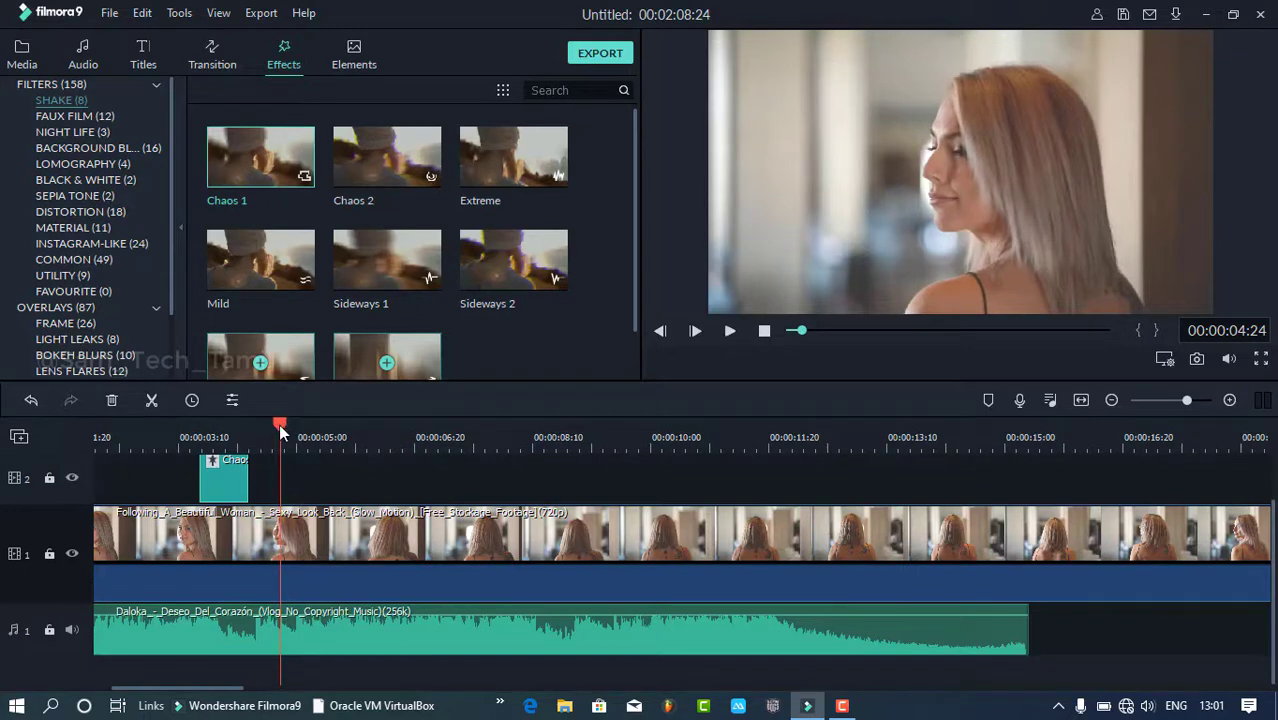
pyautogui.moveTo(283, 424); pyautogui.dragTo(296, 426)
pyautogui.rightClick(224, 487)
pyautogui.click(262, 530)
pyautogui.hotkey('ctrl', 'v')
pyautogui.moveTo(319, 482); pyautogui.dragTo(428, 479)
pyautogui.click(728, 331)
pyautogui.click(728, 331)
# Copy the second Chaos clip to track 2 near 00:00:08:10 and play back the shakes
pyautogui.rightClick(428, 479)
pyautogui.click(528, 485)
pyautogui.hotkey('ctrl', 'v')
pyautogui.moveTo(534, 515); pyautogui.dragTo(543, 487)
pyautogui.click(173, 437)
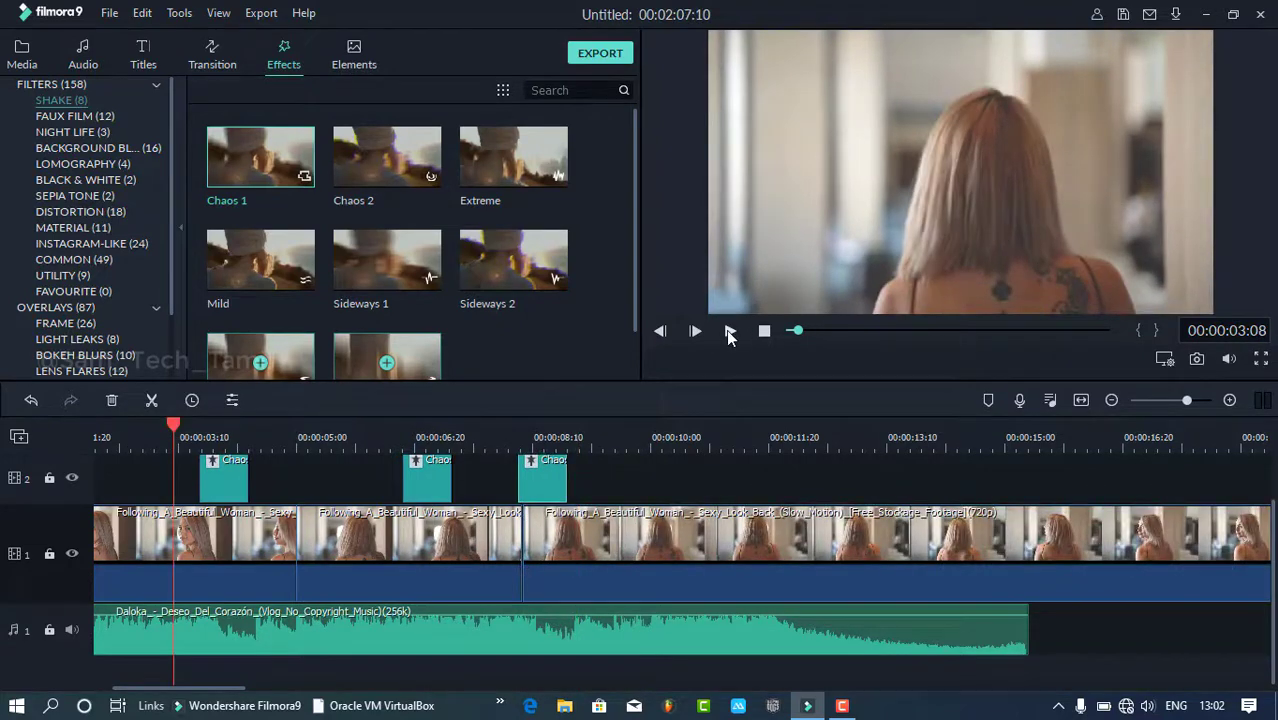
pyautogui.click(731, 332)
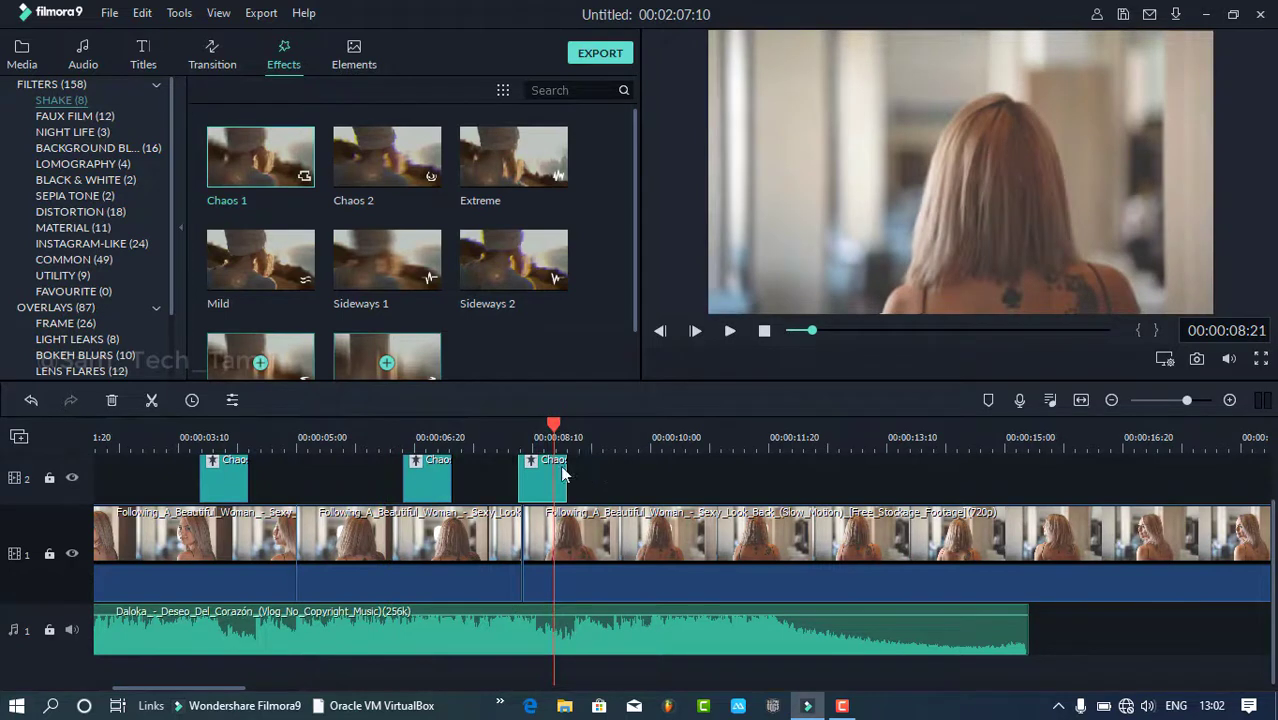
pyautogui.click(211, 437)
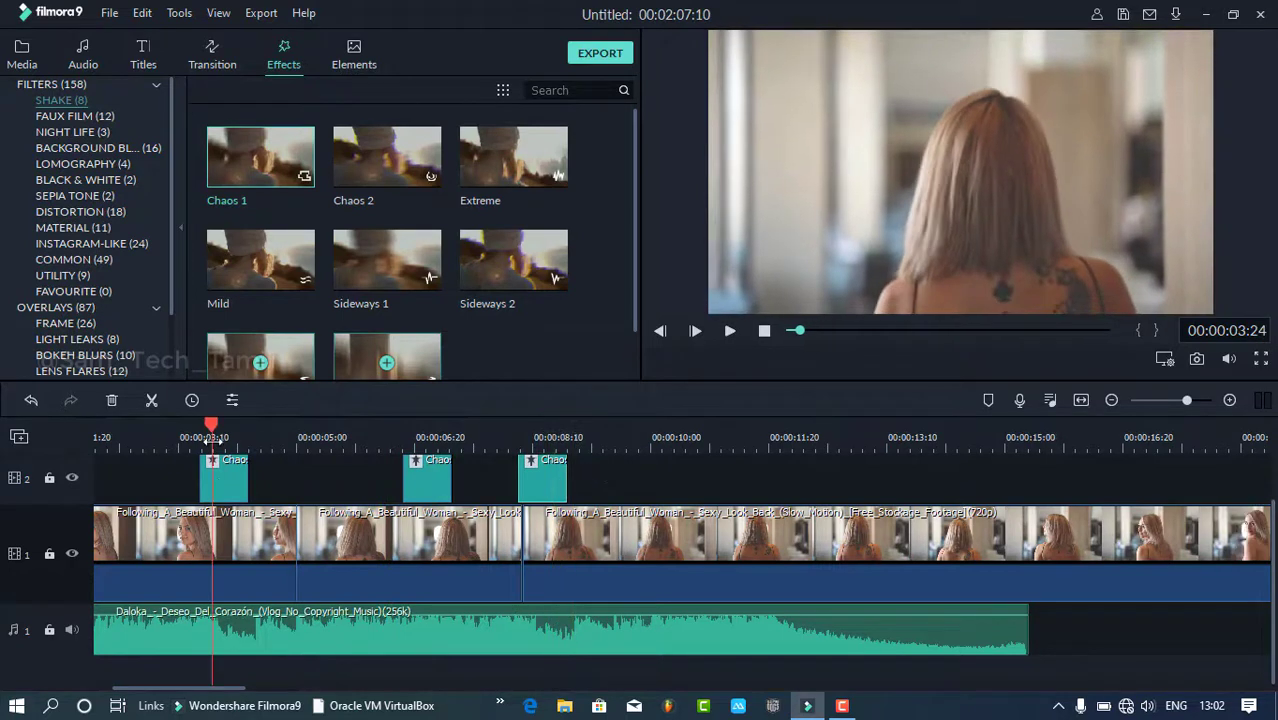
# Raise the first Chaos clip's Frequency to 146.21 and apply it
pyautogui.doubleClick(232, 491)
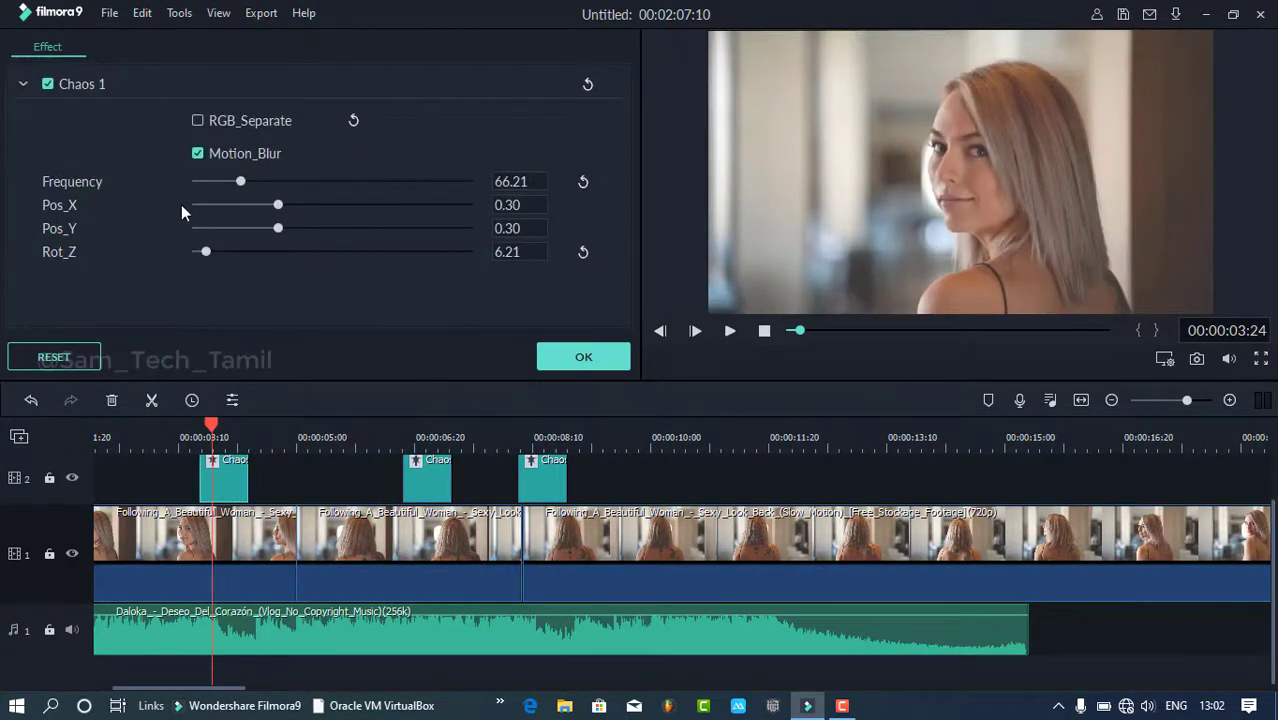
pyautogui.click(255, 181)
pyautogui.click(264, 181)
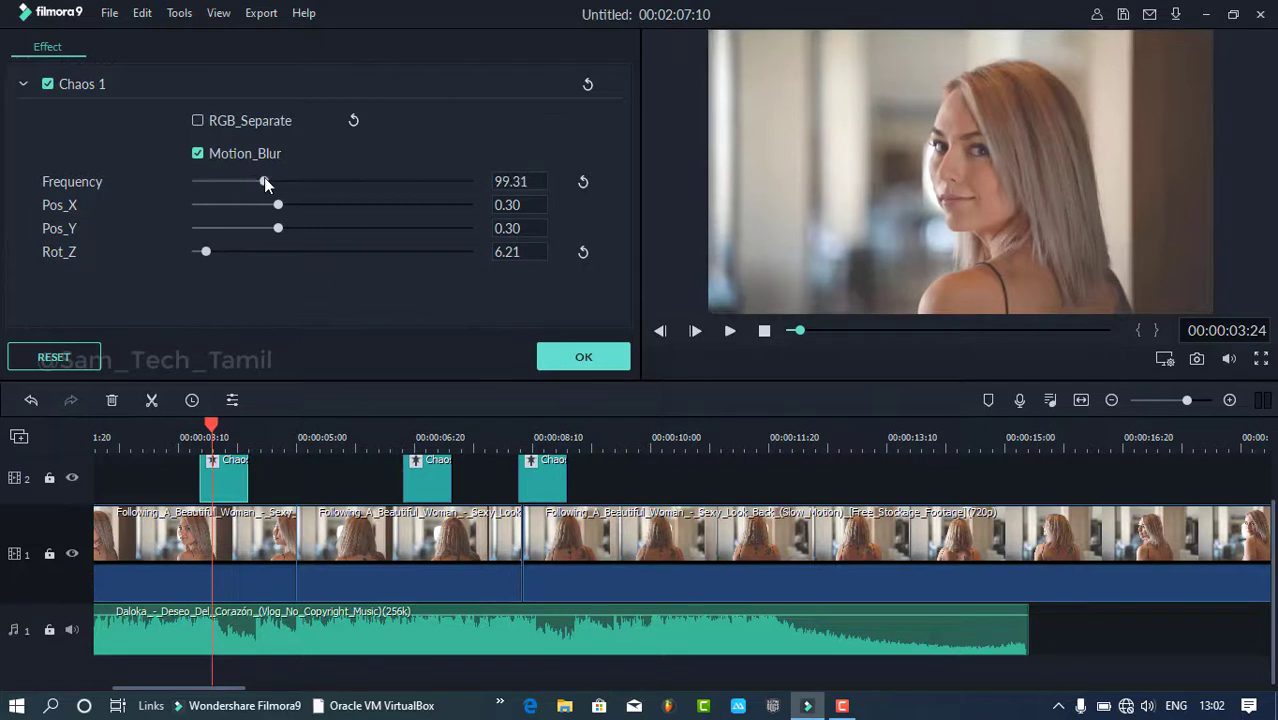
pyautogui.click(274, 181)
pyautogui.moveTo(278, 181); pyautogui.dragTo(296, 181)
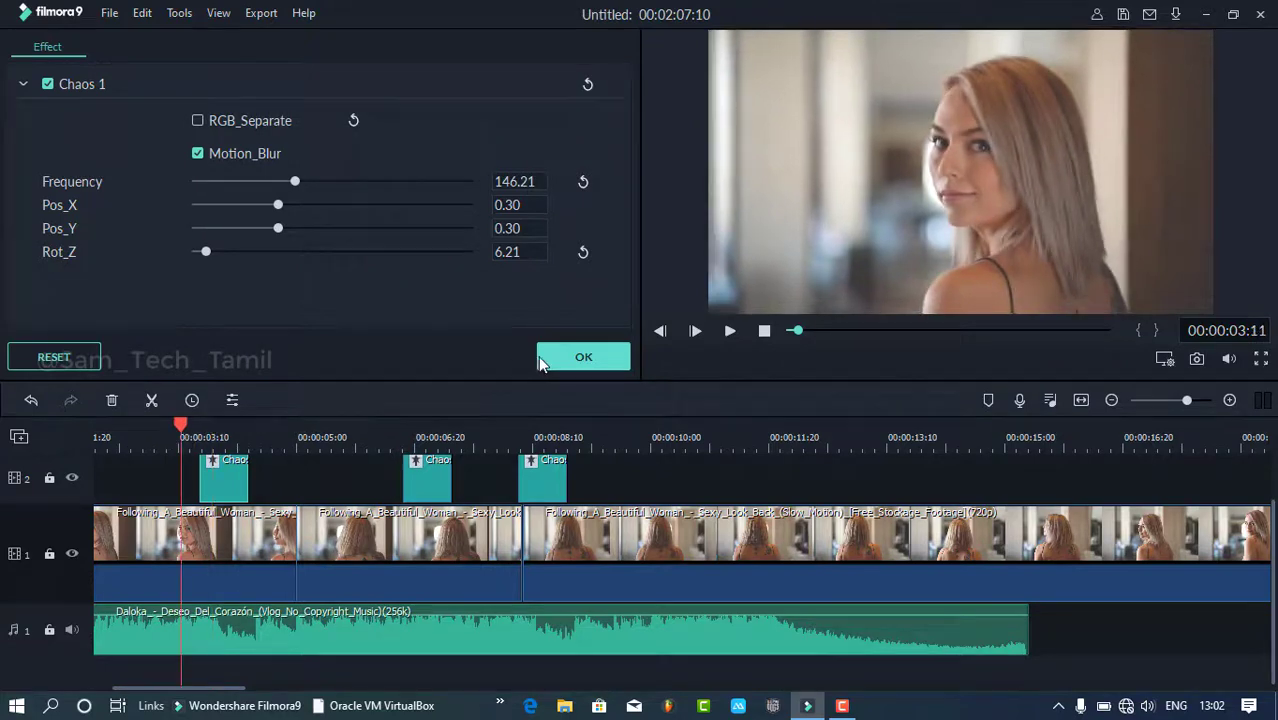
pyautogui.click(583, 356)
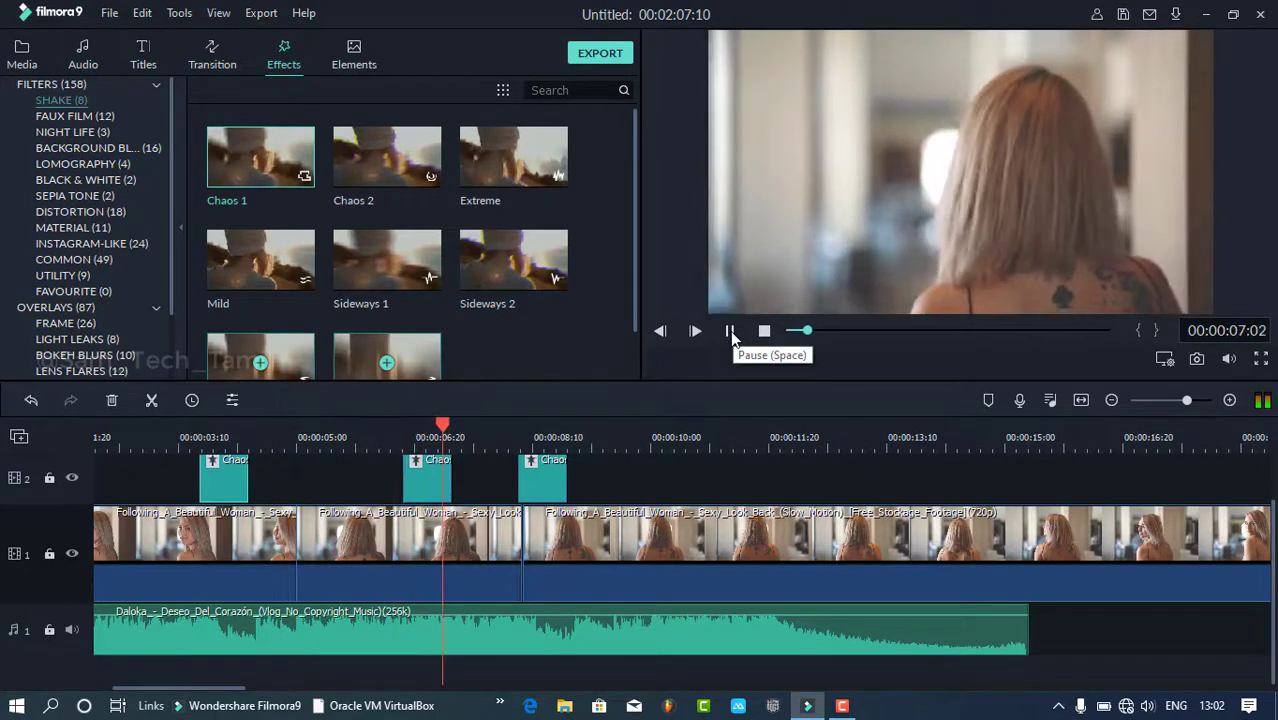
pyautogui.click(730, 330)
# Raise the second Chaos clip's Frequency to 223.45, apply, and play it back
pyautogui.doubleClick(429, 469)
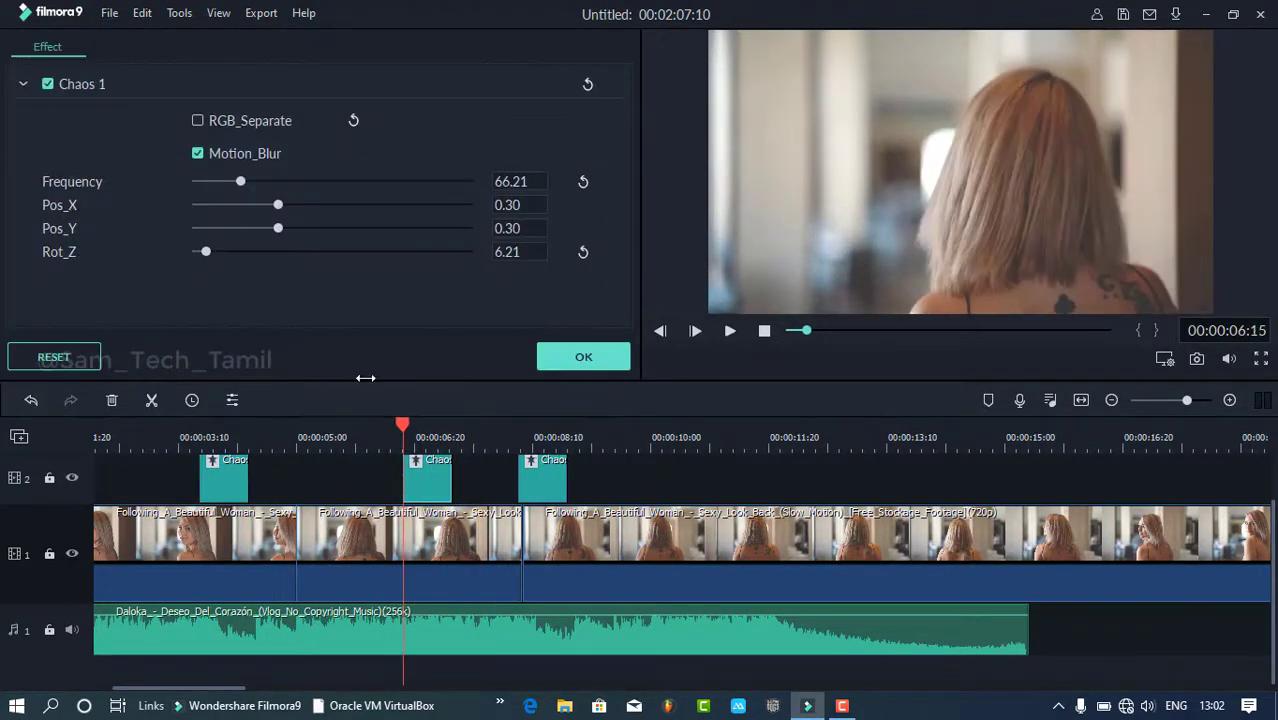
pyautogui.click(317, 182)
pyautogui.click(348, 182)
pyautogui.click(433, 444)
pyautogui.click(384, 444)
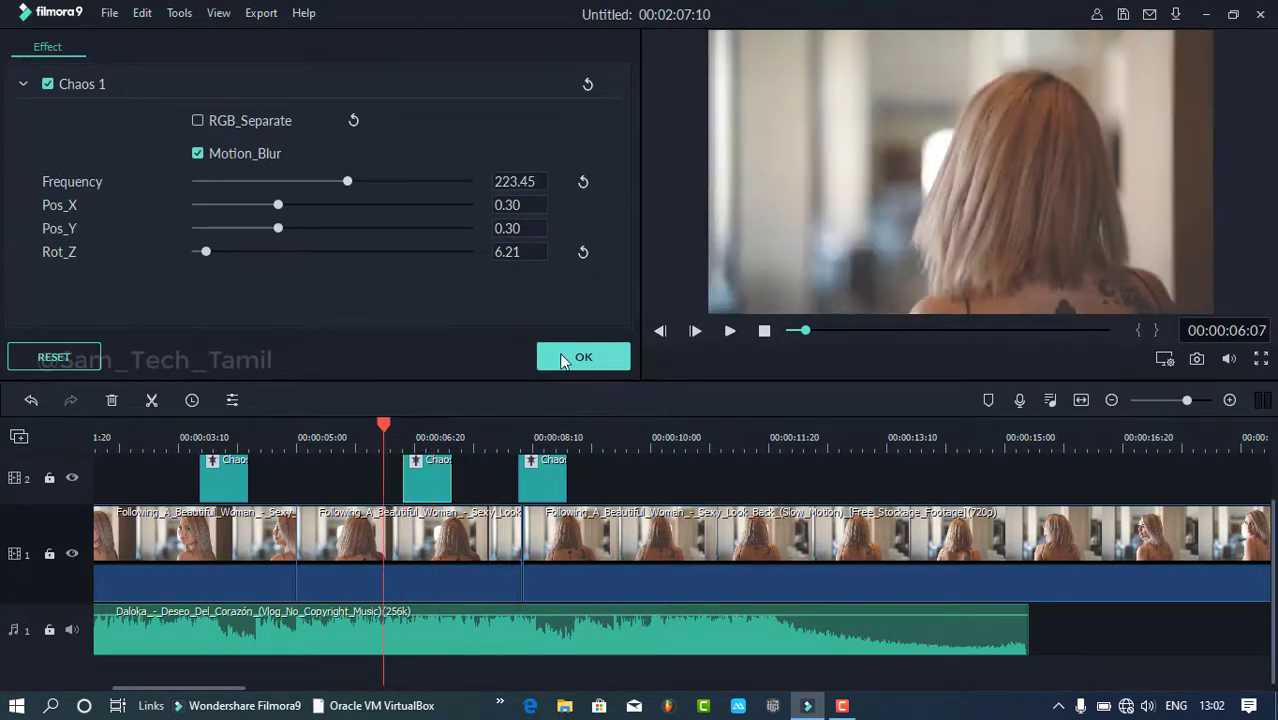
pyautogui.click(583, 356)
pyautogui.click(731, 331)
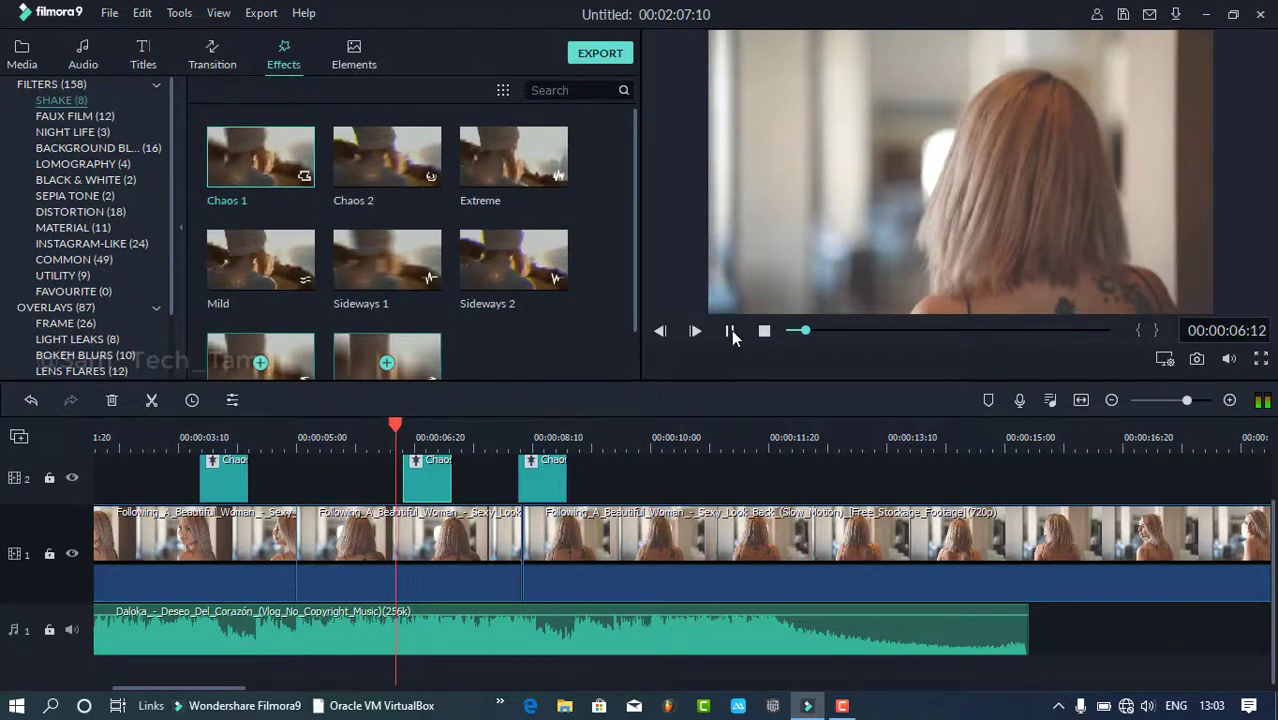
# Drop a Chaos 1 effect onto track 2 at about 00:00:11:22 and trim it short
pyautogui.click(731, 331)
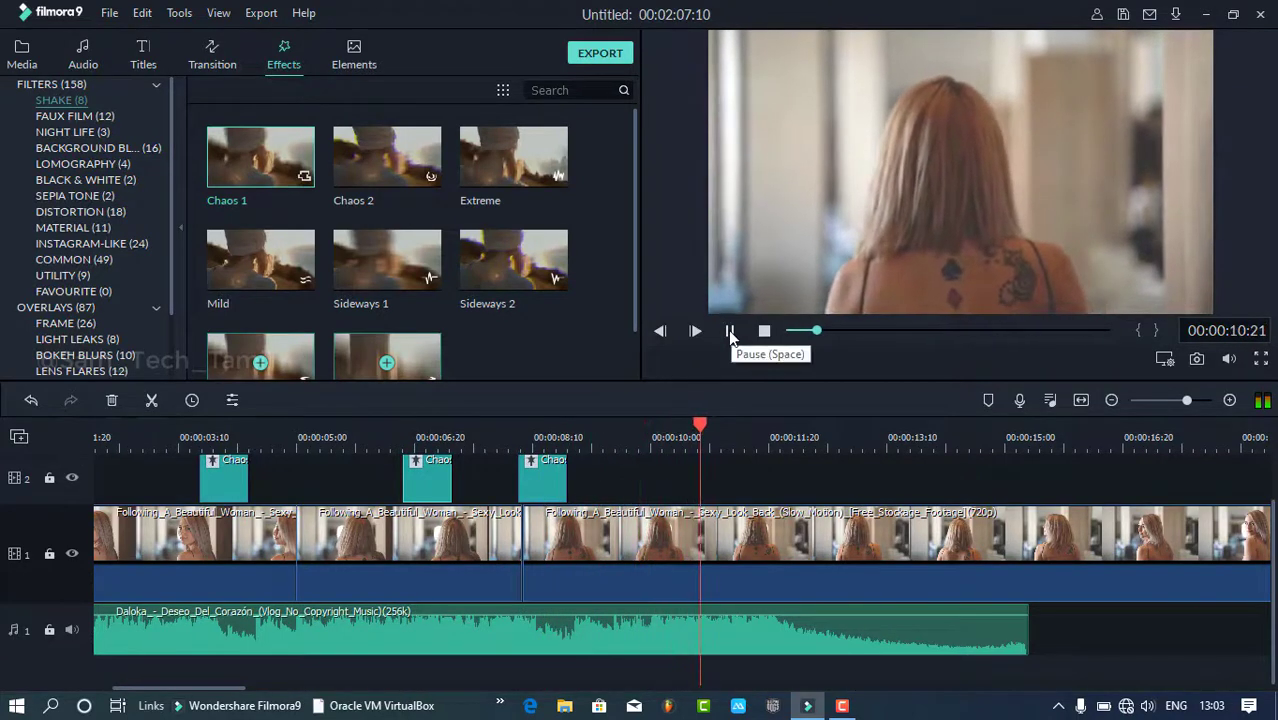
pyautogui.press('space')
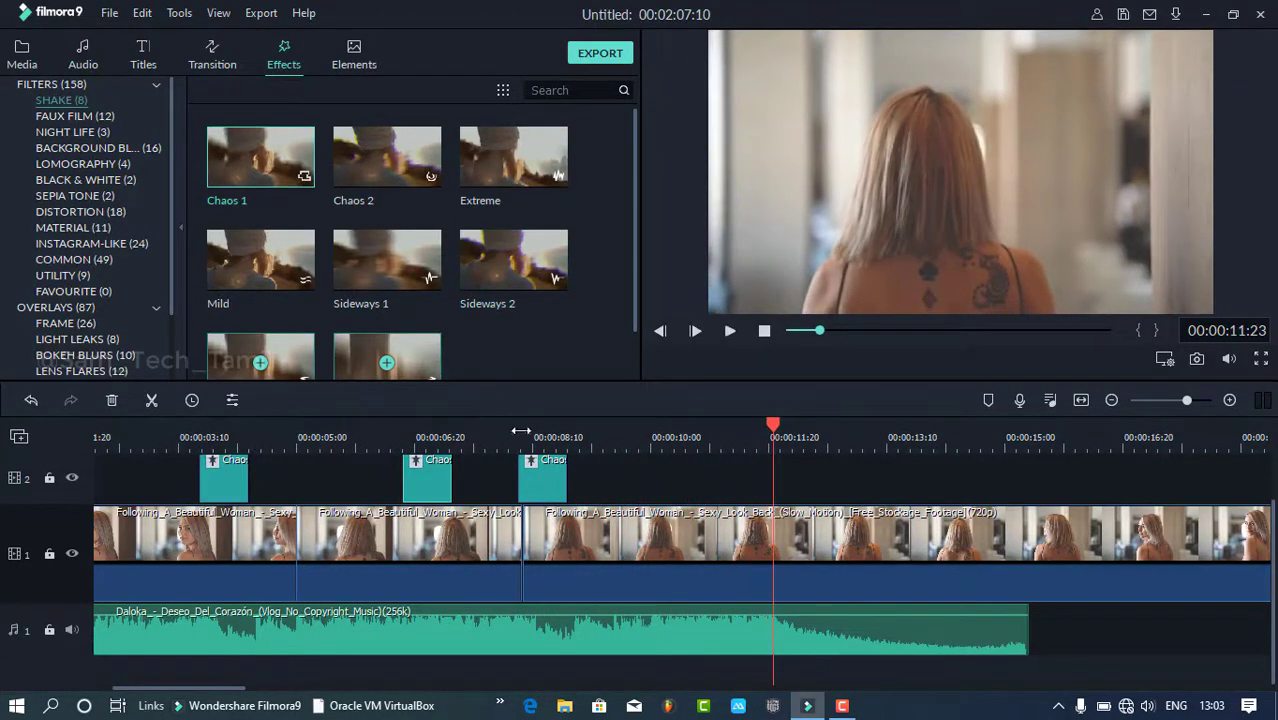
pyautogui.moveTo(238, 180); pyautogui.dragTo(773, 487)
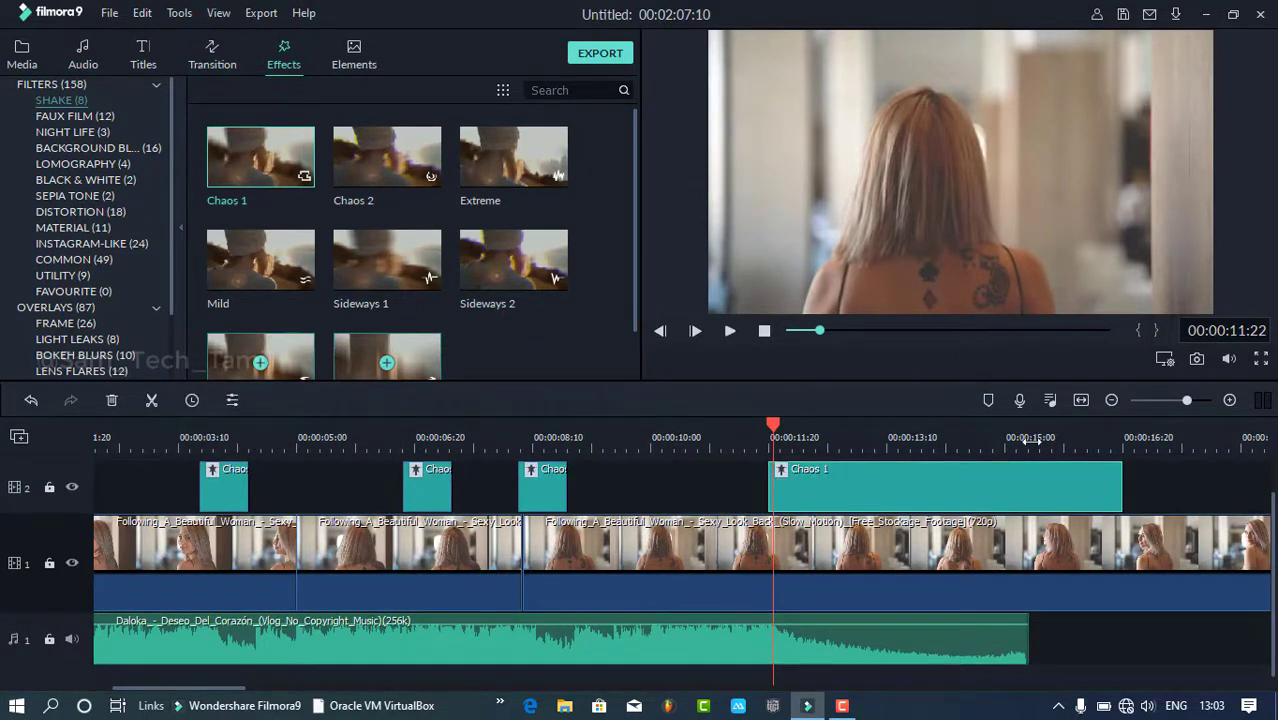
pyautogui.moveTo(1125, 481); pyautogui.dragTo(824, 510)
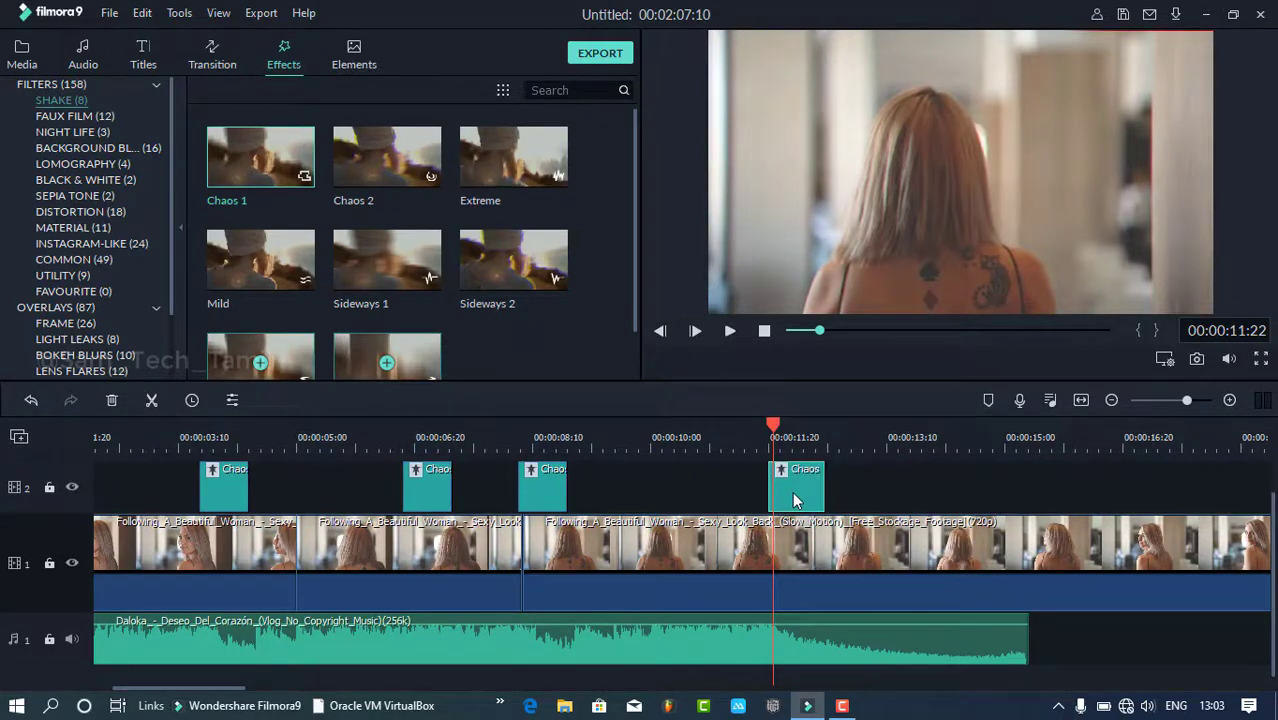